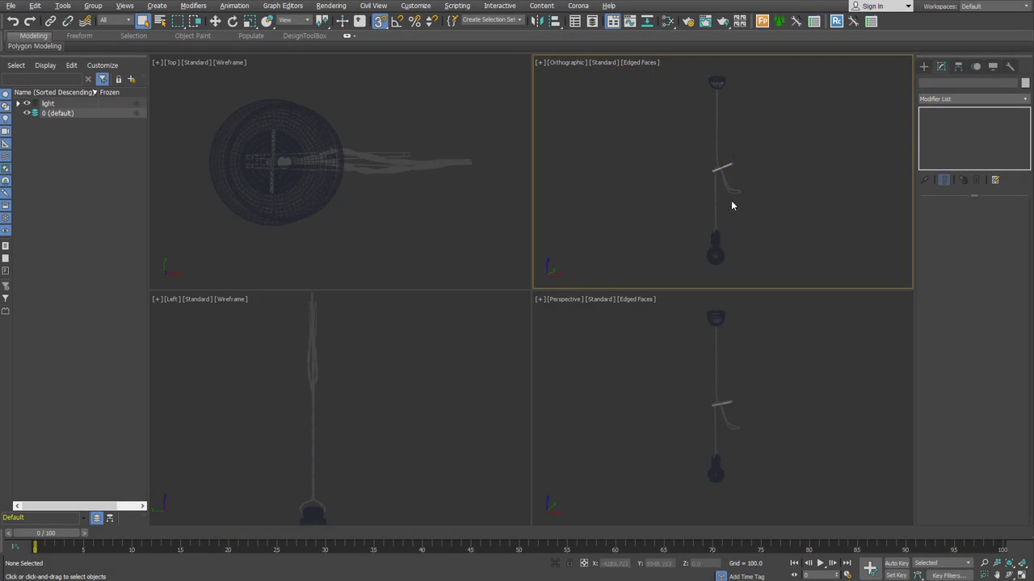
Select the lamp group and inspect it in the scene
scroll(735, 205, up, 5)
click(704, 208)
scroll(723, 161, down, 2)
scroll(741, 121, down, 2)
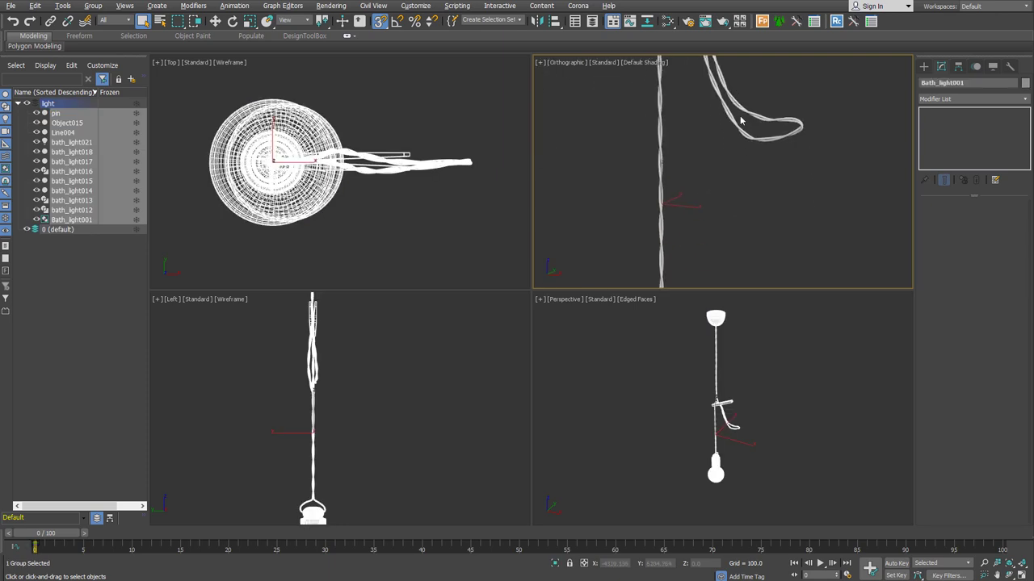
scroll(703, 145, down, 3)
scroll(686, 234, up, 3)
scroll(673, 273, up, 2)
scroll(673, 272, down, 2)
scroll(670, 243, down, 2)
scroll(662, 270, down, 2)
scroll(658, 242, down, 2)
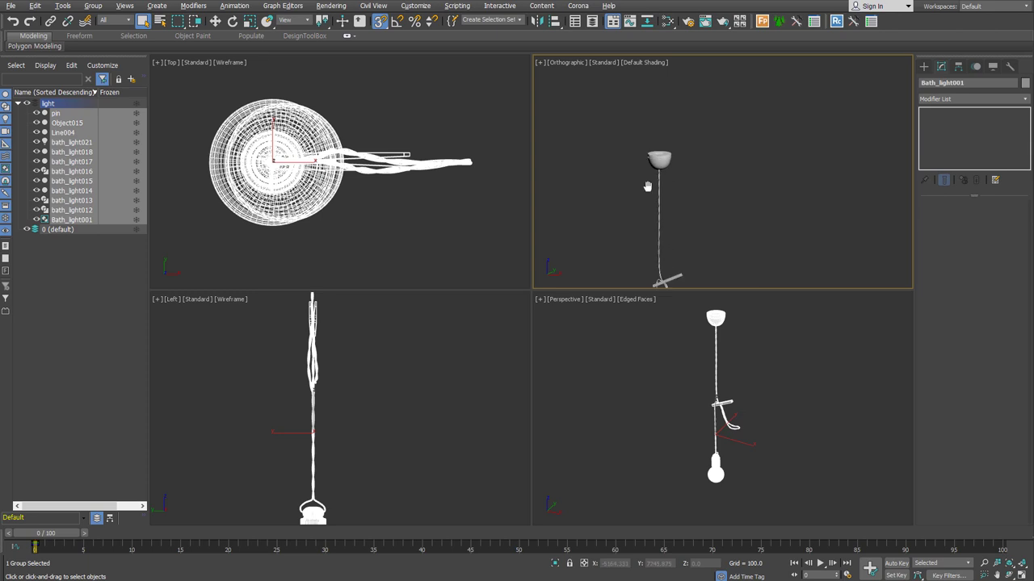
scroll(655, 222, down, 2)
scroll(667, 246, down, 2)
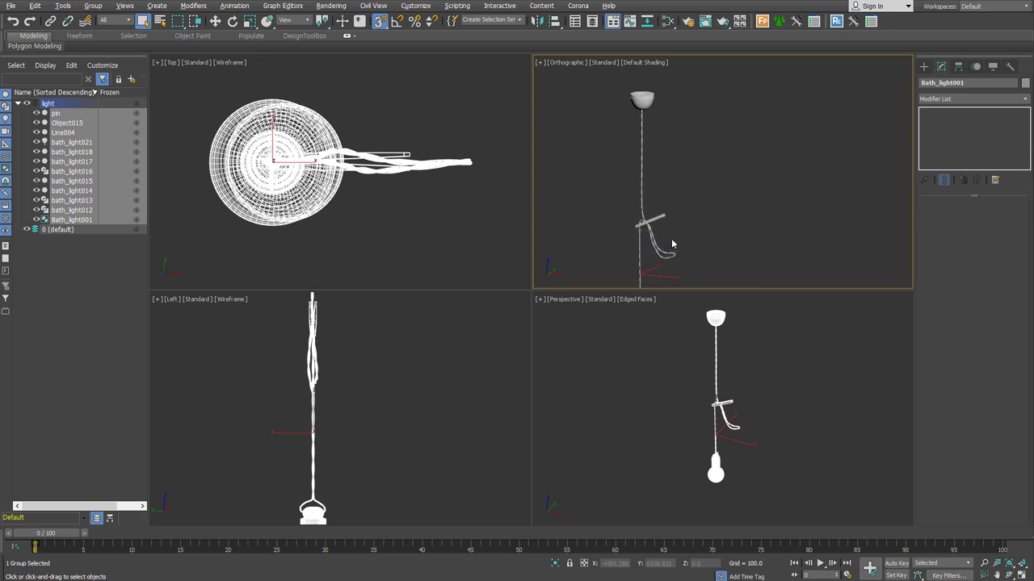
Clear the selection, hide the light layer and switch to the Front view
click(659, 232)
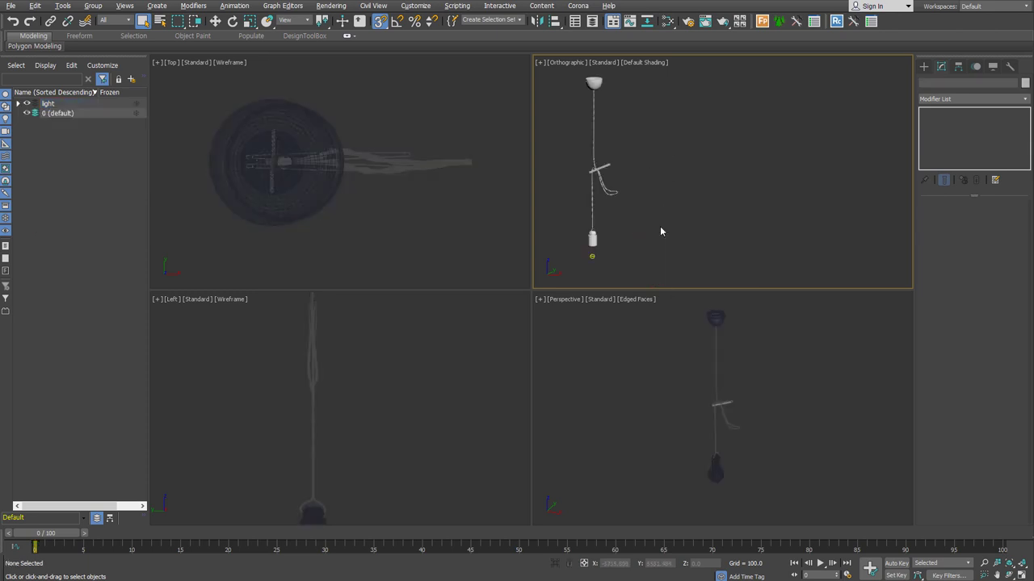
click(27, 103)
key(f)
Draw Line005 as a vertical cable line with an angular hook branch partway down
click(935, 81)
click(950, 140)
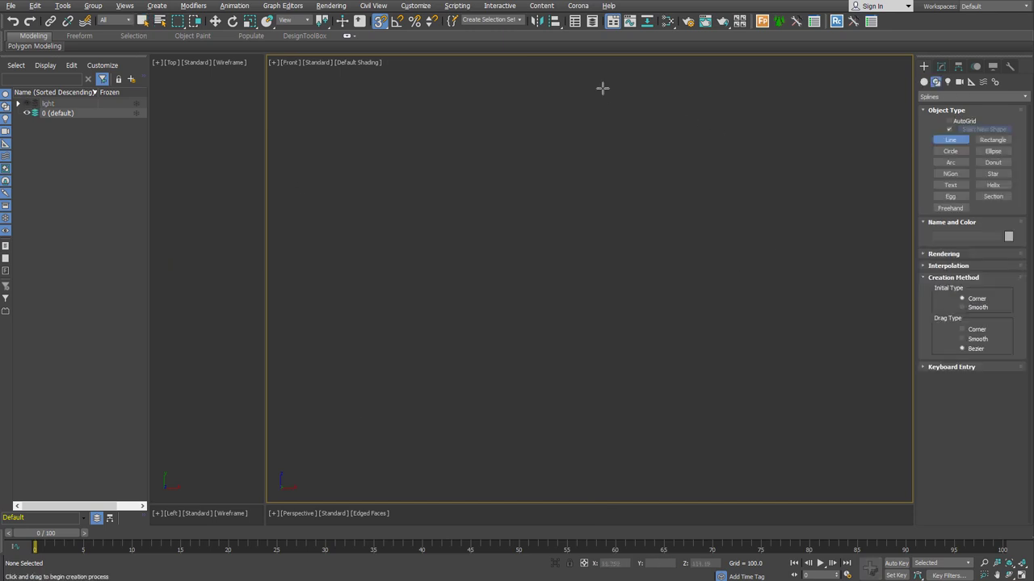
click(551, 77)
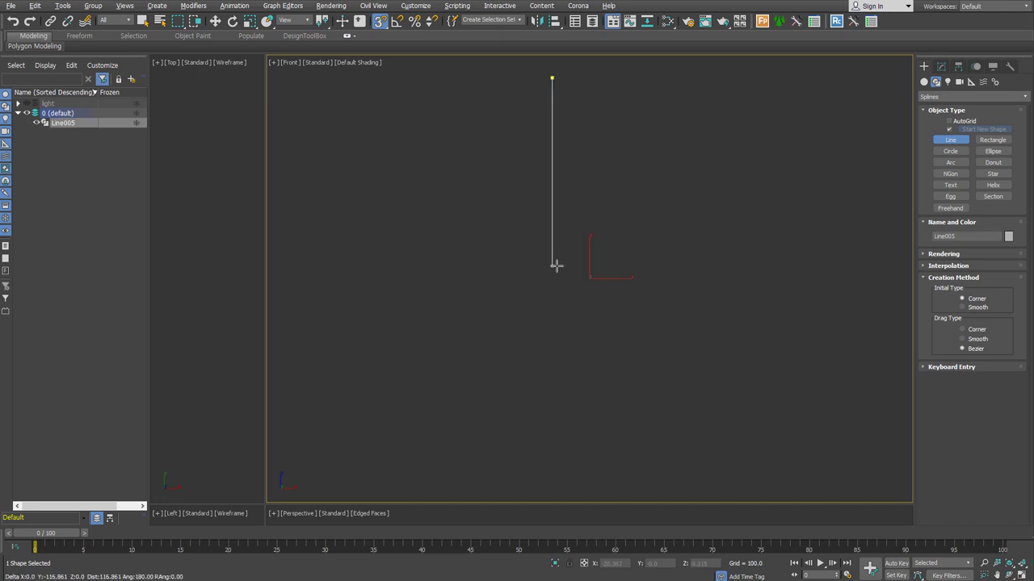
click(552, 265)
click(595, 276)
click(618, 337)
click(632, 317)
click(597, 277)
click(553, 274)
click(552, 393)
right_click(571, 390)
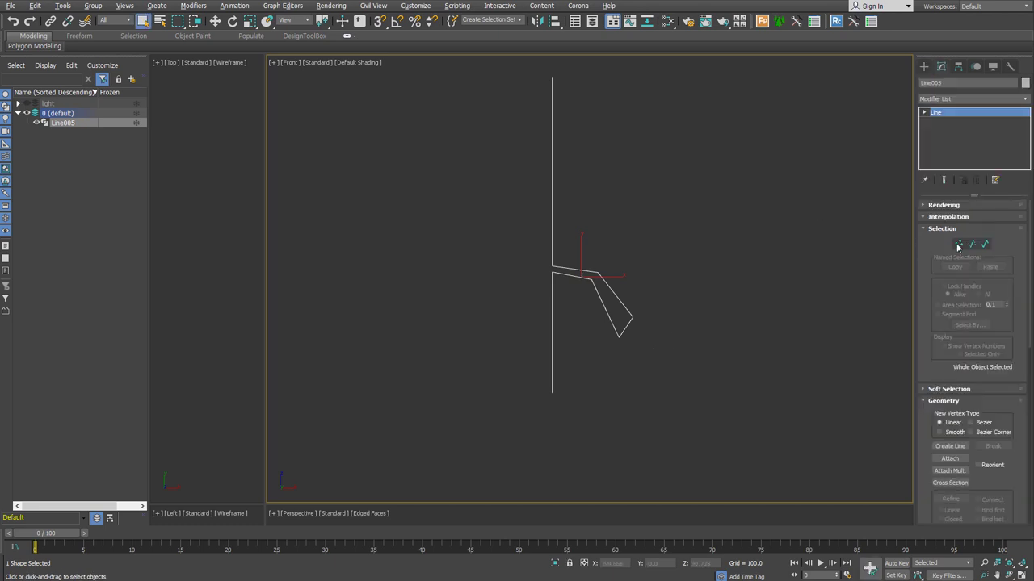
click(959, 243)
Select the six vertices around the hook and set them to Smooth
click(552, 266)
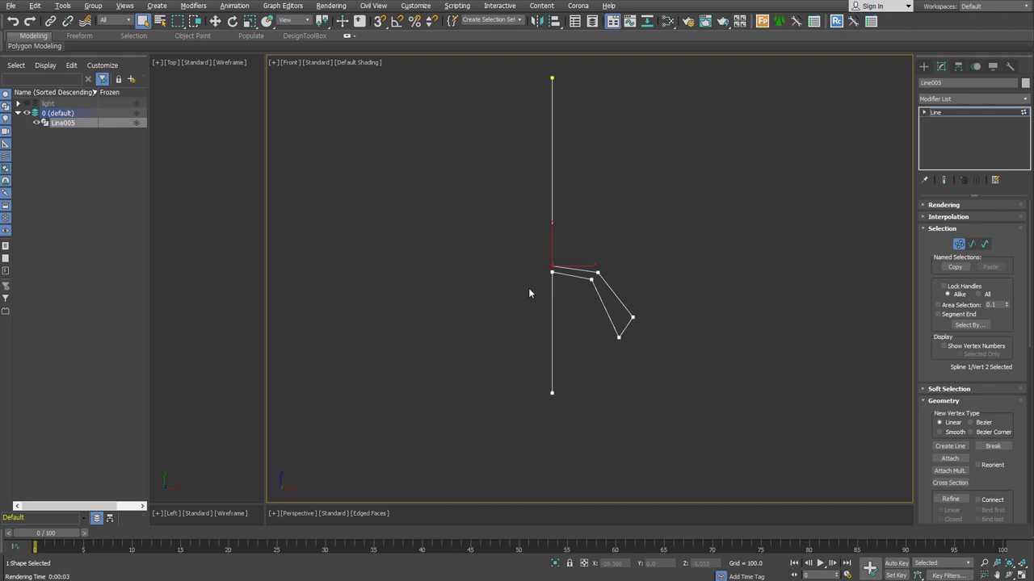
drag(684, 210, 528, 376)
right_click(551, 267)
click(535, 211)
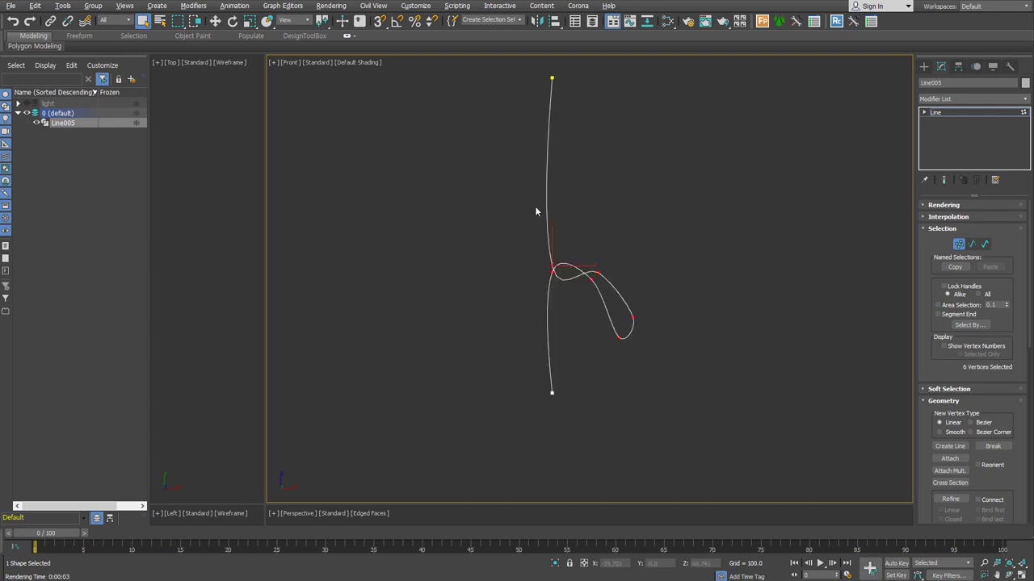
Move a hook vertex to reshape the curve, then undo the adjustment
click(606, 251)
key(w)
mouse_move(551, 267)
mouse_down()
mouse_move(558, 254)
mouse_move(592, 269)
mouse_up()
key(ctrl+z)
Convert the two kink vertices to Bezier and undo the unwanted spline edits
key(ctrl+z)
key(ctrl+z)
scroll(587, 269, up, 5)
drag(586, 259, 614, 287)
right_click(595, 277)
click(576, 203)
key(ctrl+z)
key(ctrl+z)
key(ctrl+z)
scroll(607, 323, down, 5)
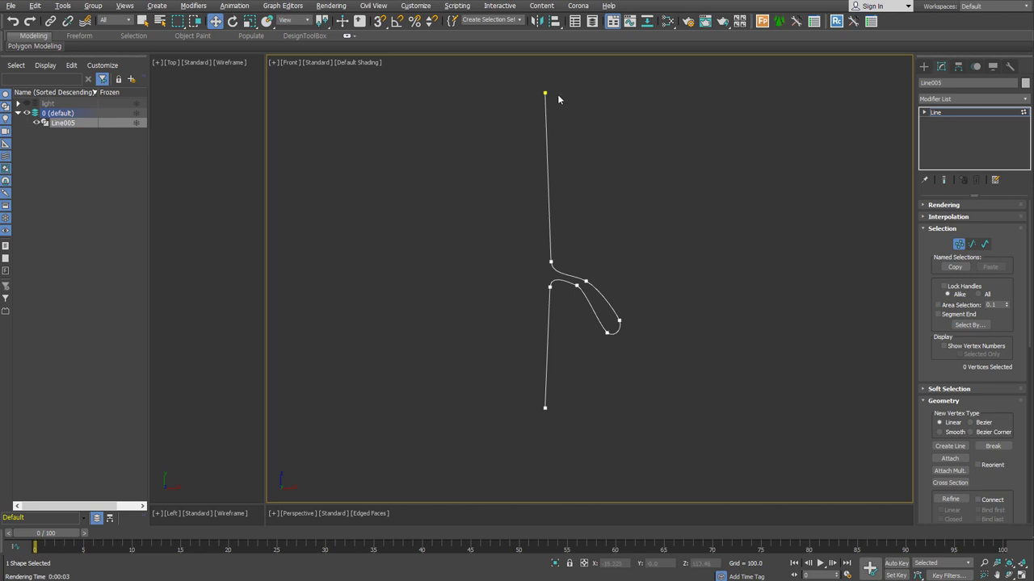
key(ctrl+z)
key(ctrl+z)
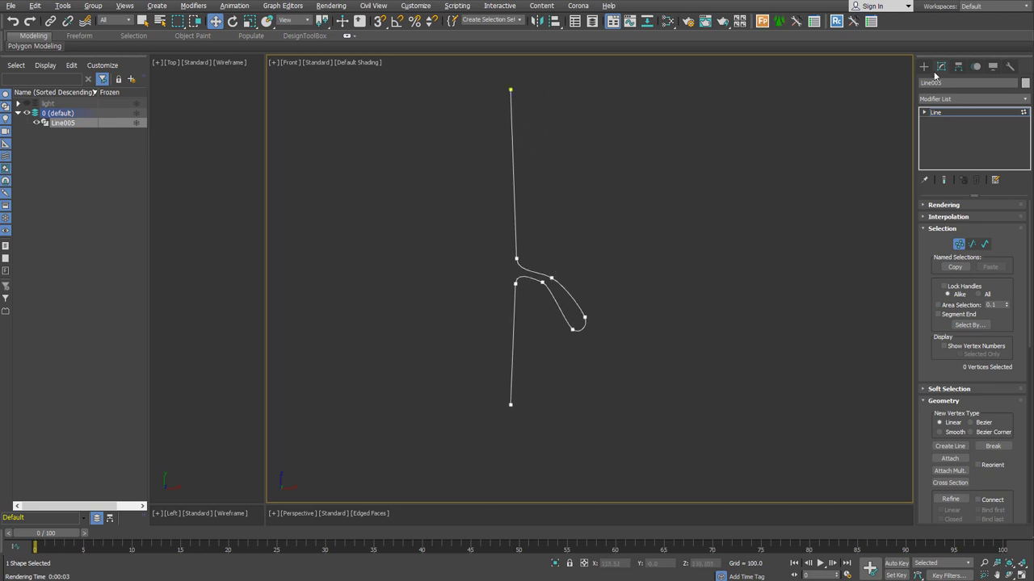
click(924, 67)
click(950, 141)
Draw a straight vertical line, Line006, to the right of the hook
click(635, 92)
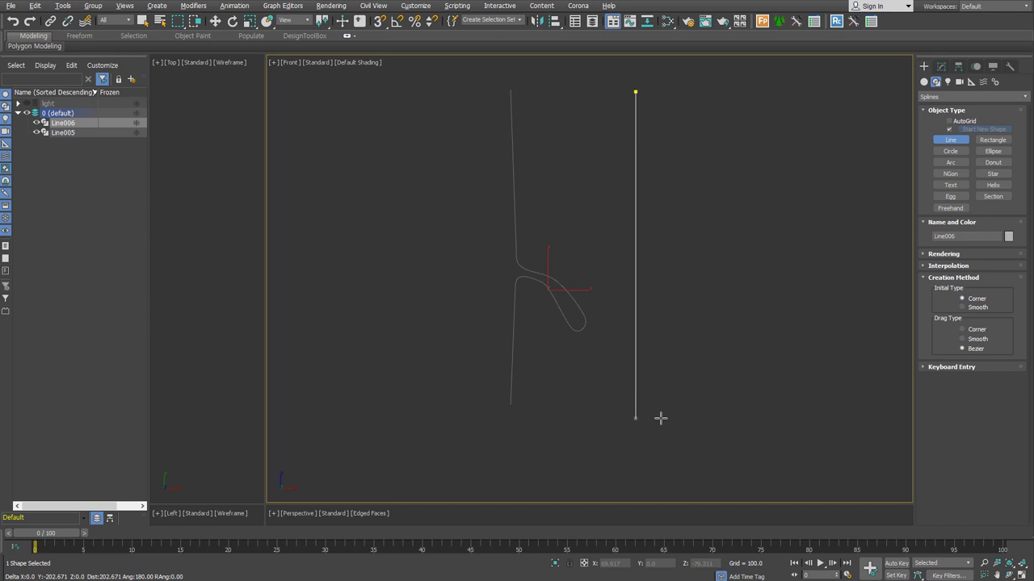
click(664, 319)
right_click(664, 323)
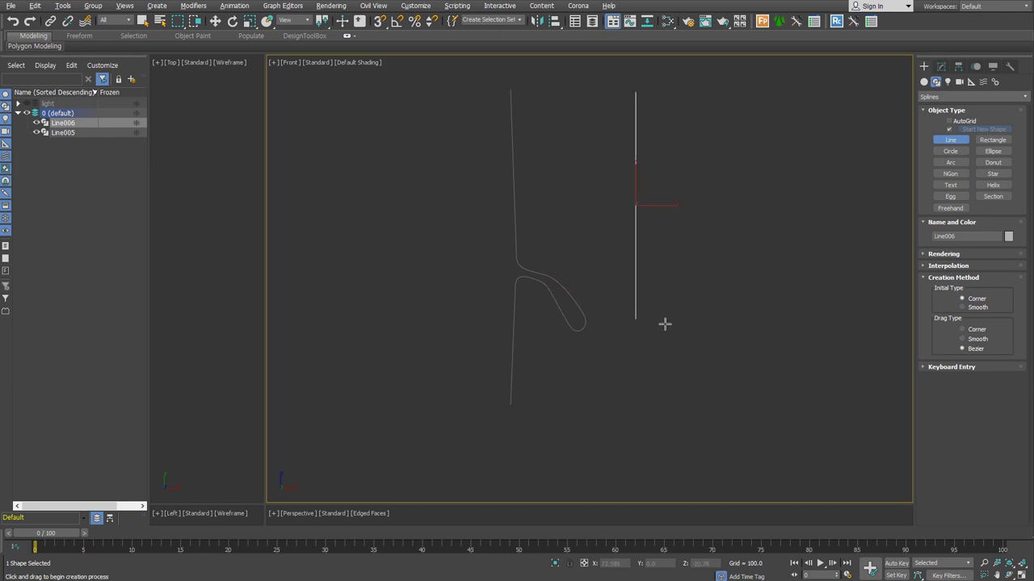
right_click(626, 304)
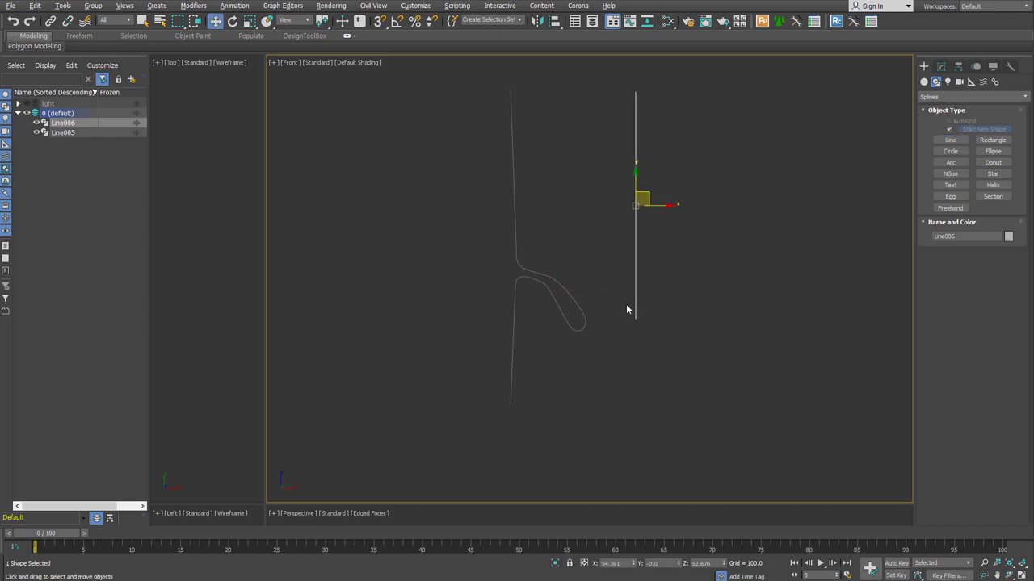
Switch the selection between Line005 and Line006, ending with Line006 selected
click(520, 270)
click(520, 267)
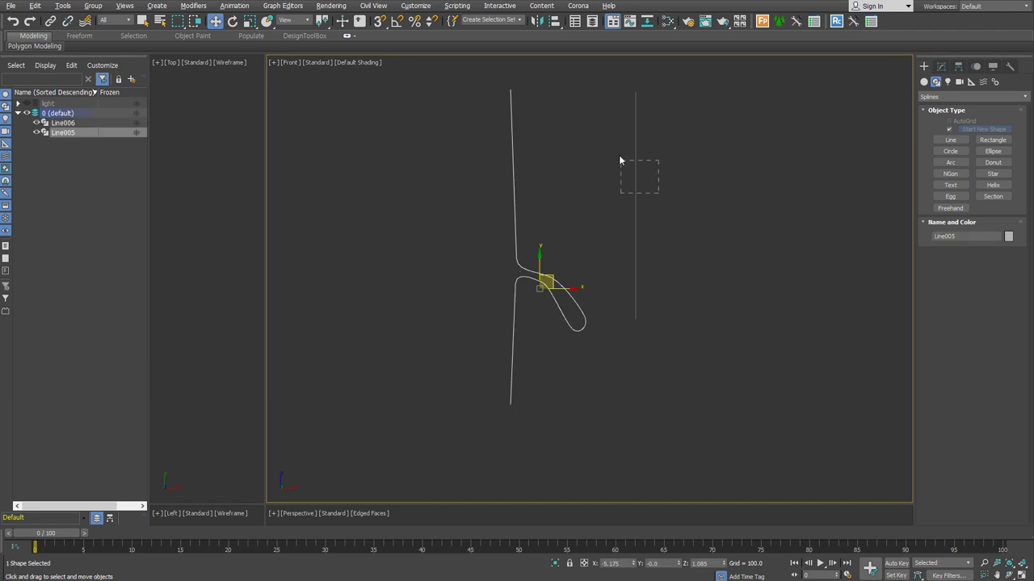
click(636, 168)
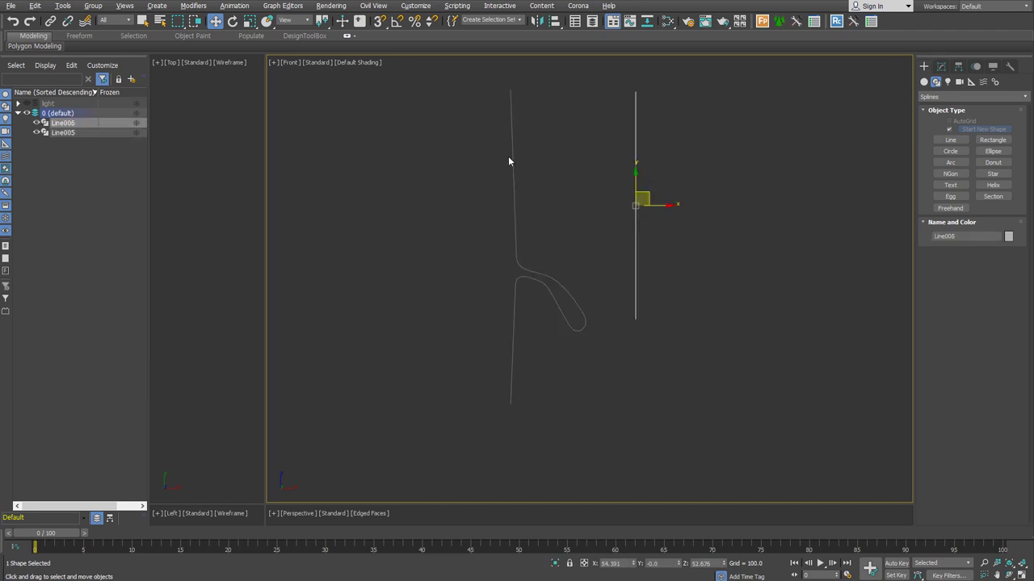
click(512, 318)
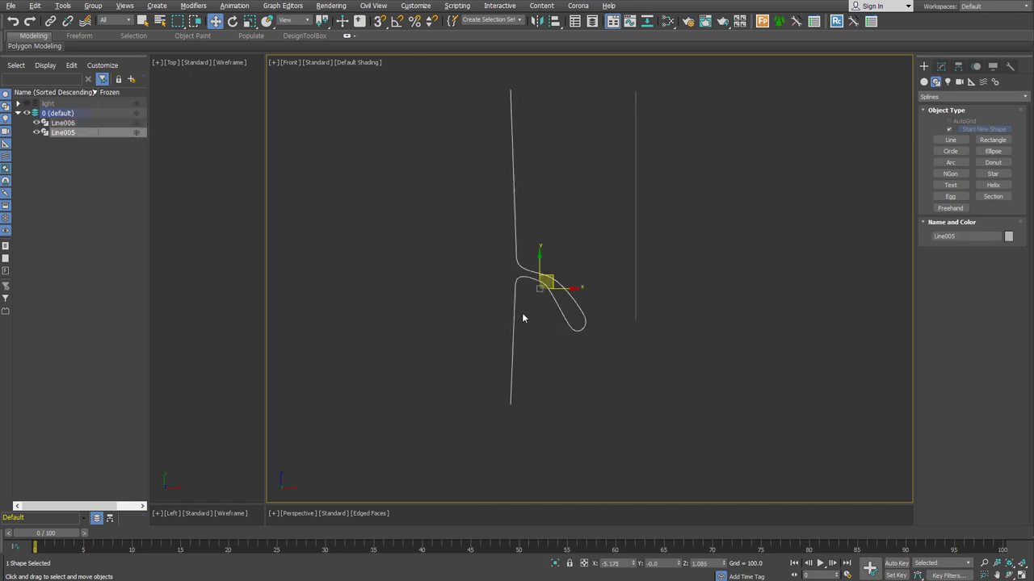
click(622, 197)
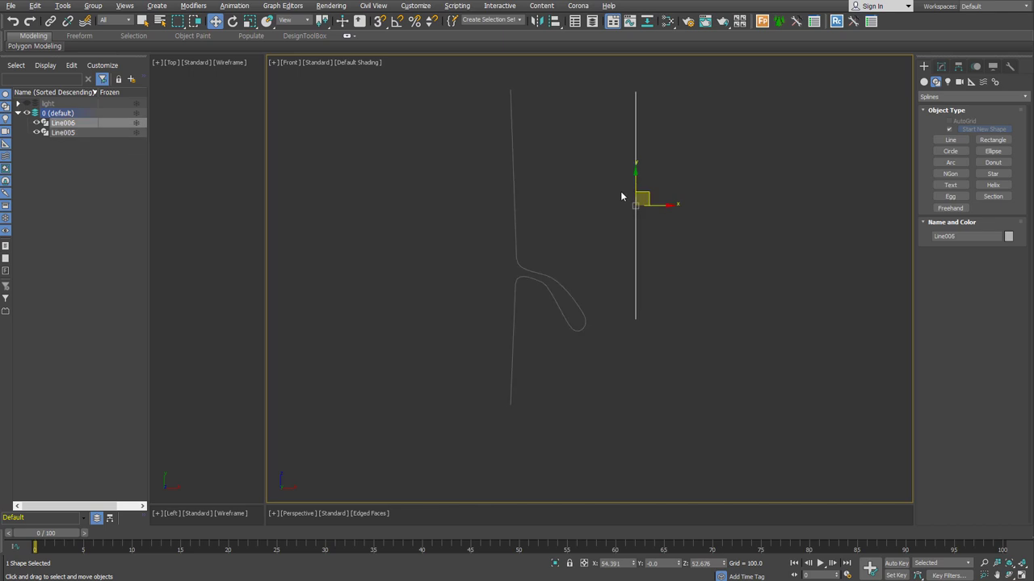
click(941, 66)
Make Line006 renderable with a radial thickness of 1.2
click(951, 207)
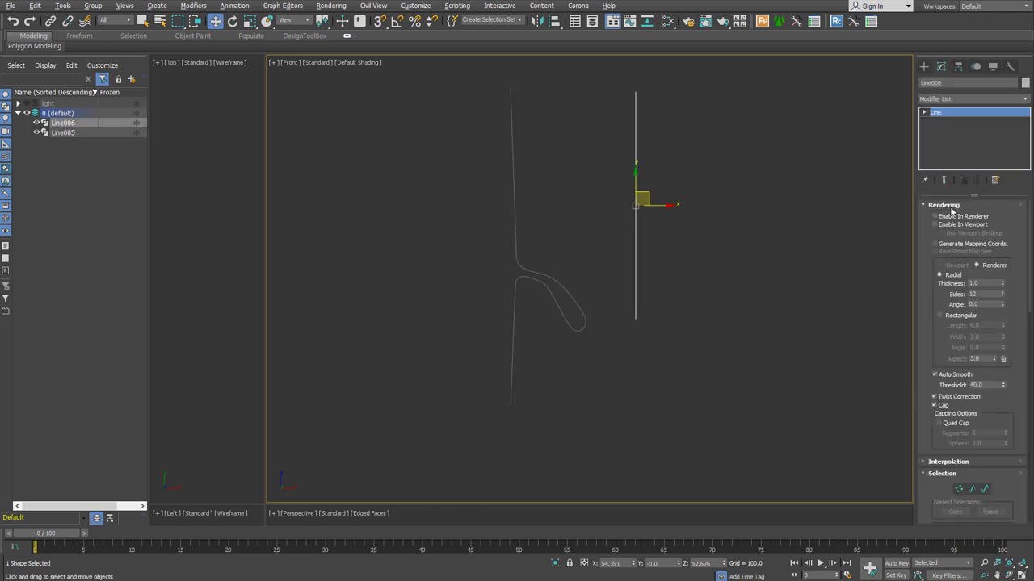
click(955, 217)
click(955, 225)
drag(1002, 285, 993, 308)
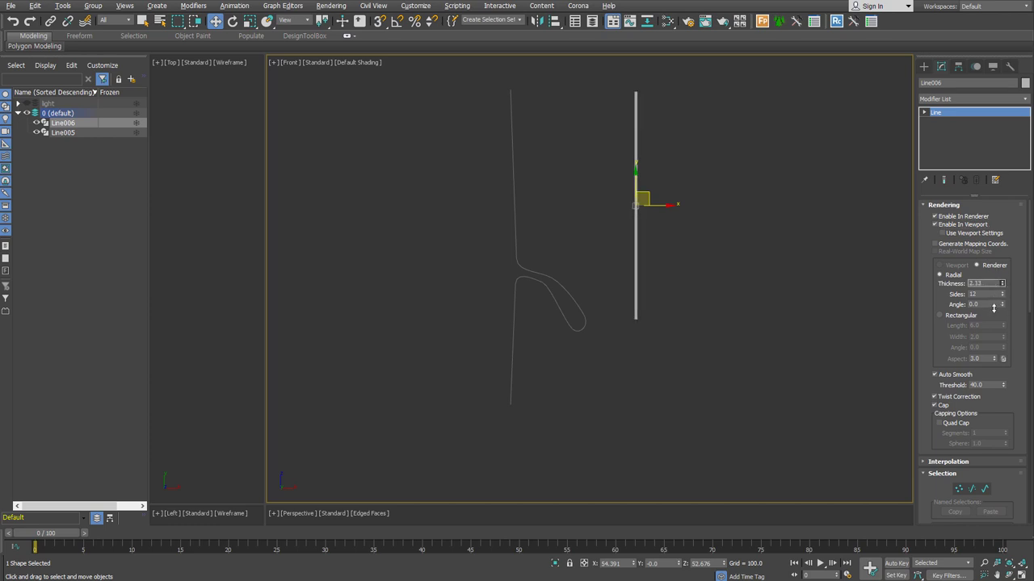
scroll(570, 355, up, 3)
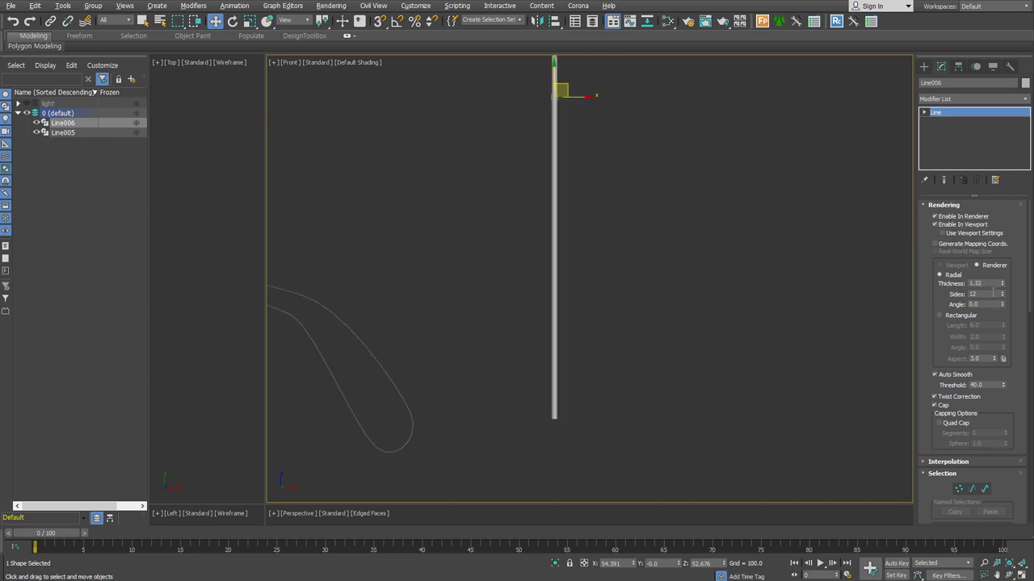
double_click(979, 283)
text(1.2)
key(Return)
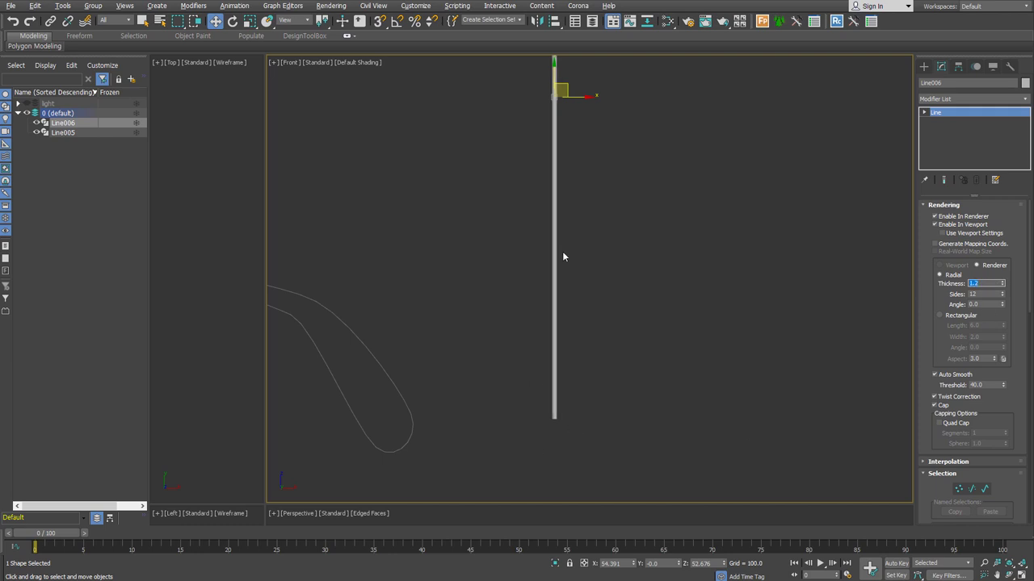
click(935, 225)
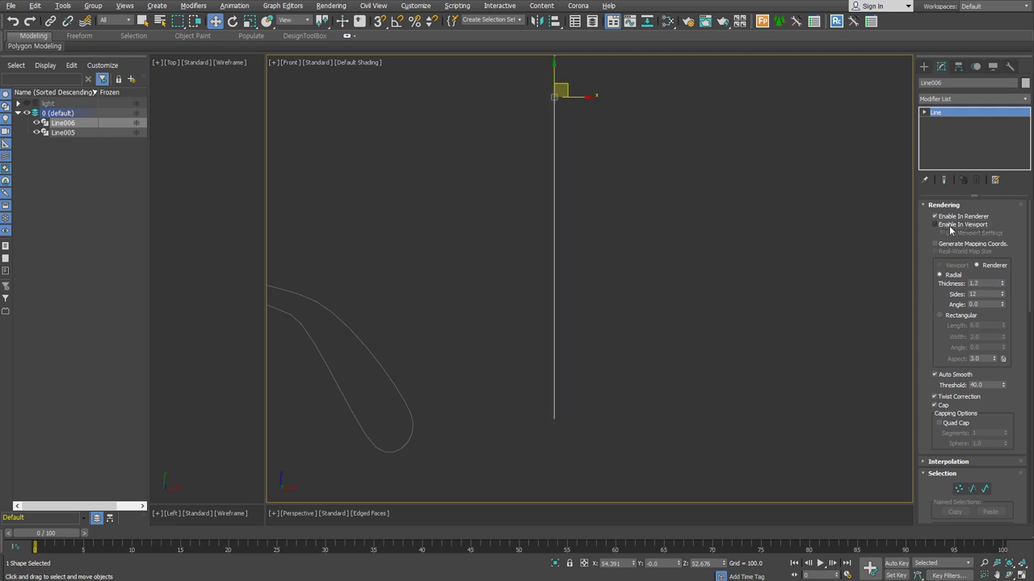
Divide Line006's segment into many smaller segments
click(971, 489)
click(554, 226)
drag(926, 443, 925, 407)
scroll(925, 407, down, 5)
scroll(925, 406, down, 5)
scroll(968, 403, down, 5)
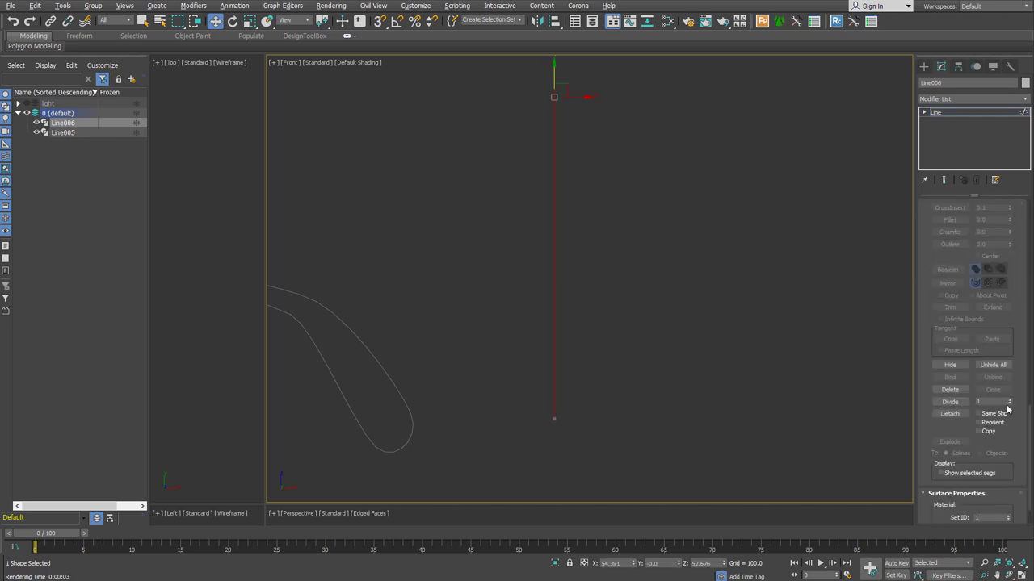
click(950, 402)
double_click(981, 401)
text(1)
click(950, 402)
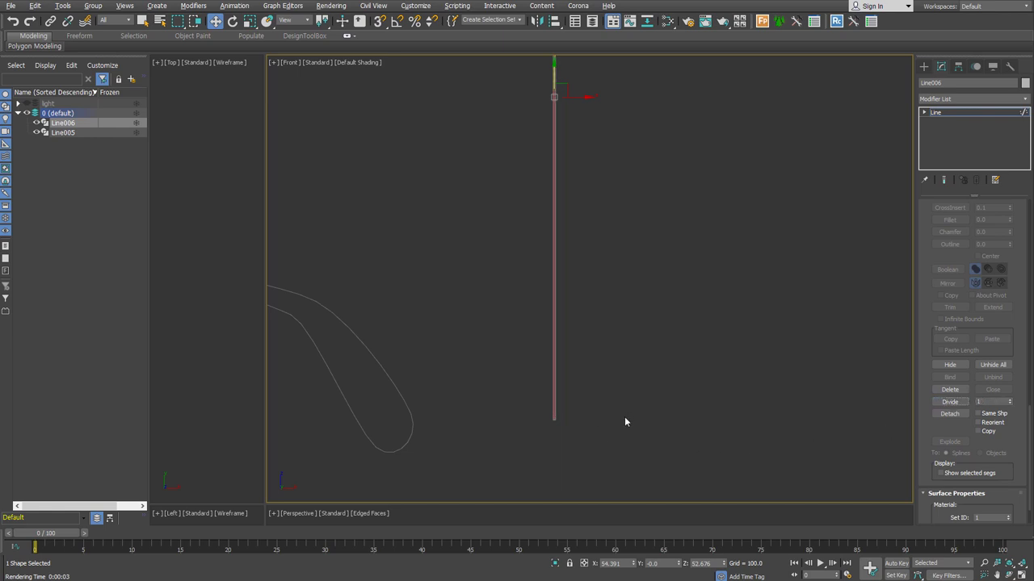
Enable In Viewport so Line006 displays as a solid round rod
scroll(942, 314, up, 5)
scroll(948, 242, up, 5)
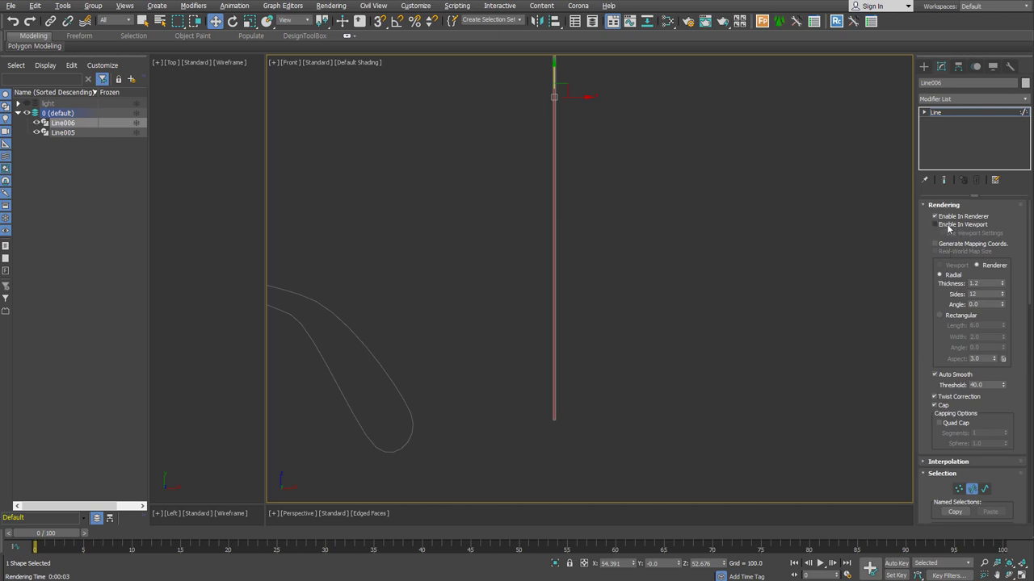
click(949, 227)
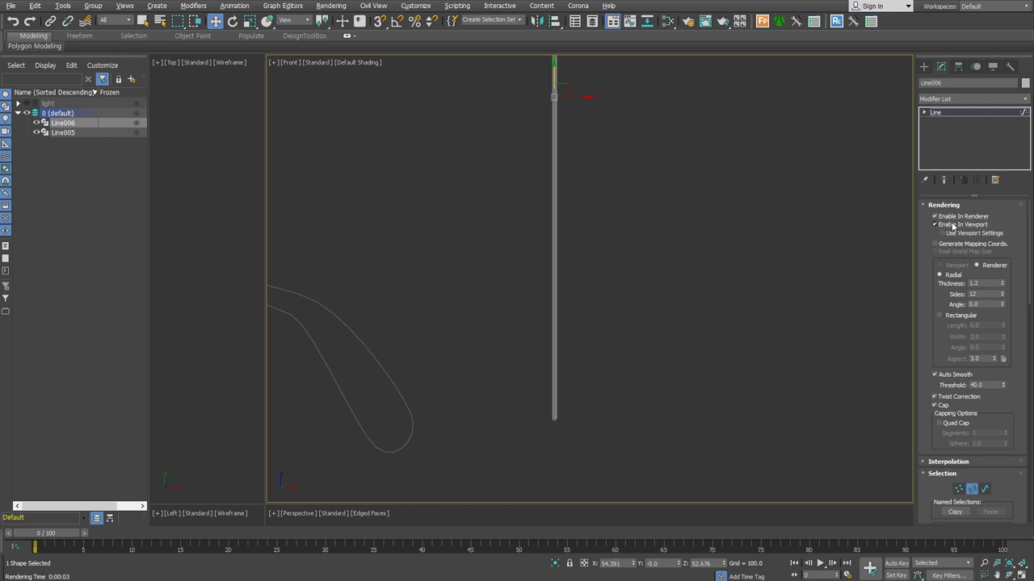
In Top view, Shift-copy the strand and place it beside the original
key(t)
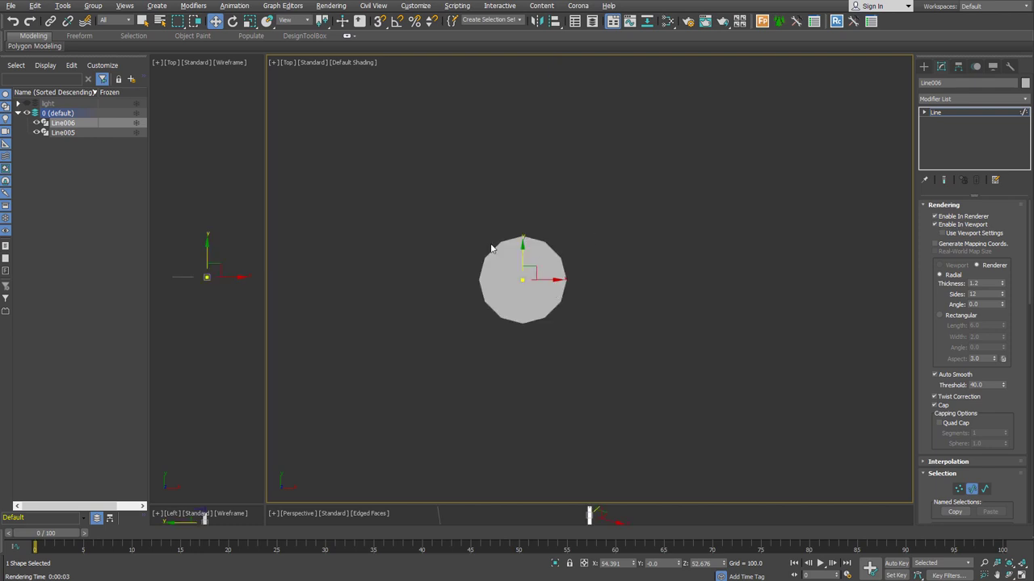
key(F4)
key(2)
key(3)
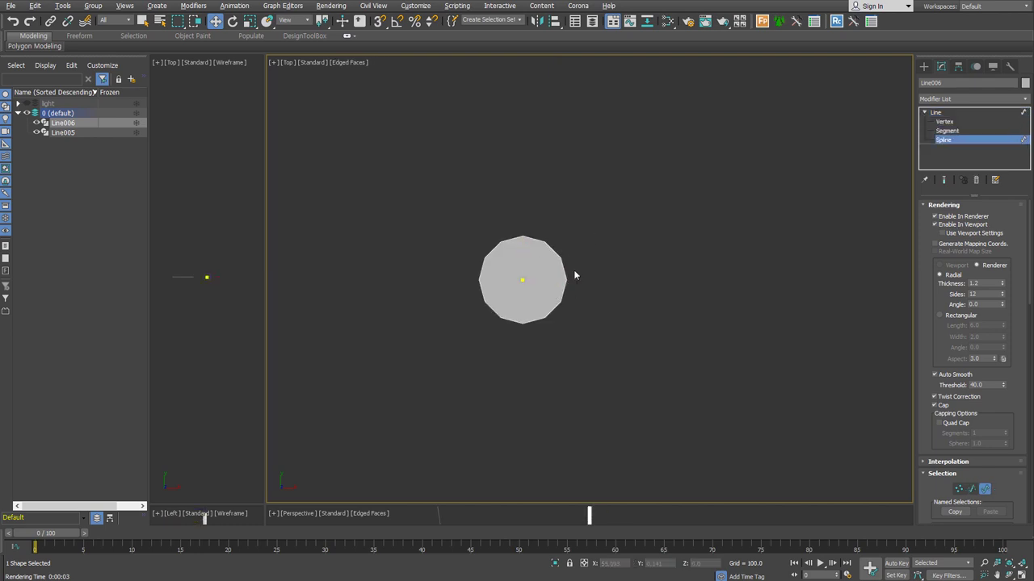
shift+drag(550, 267, 636, 267)
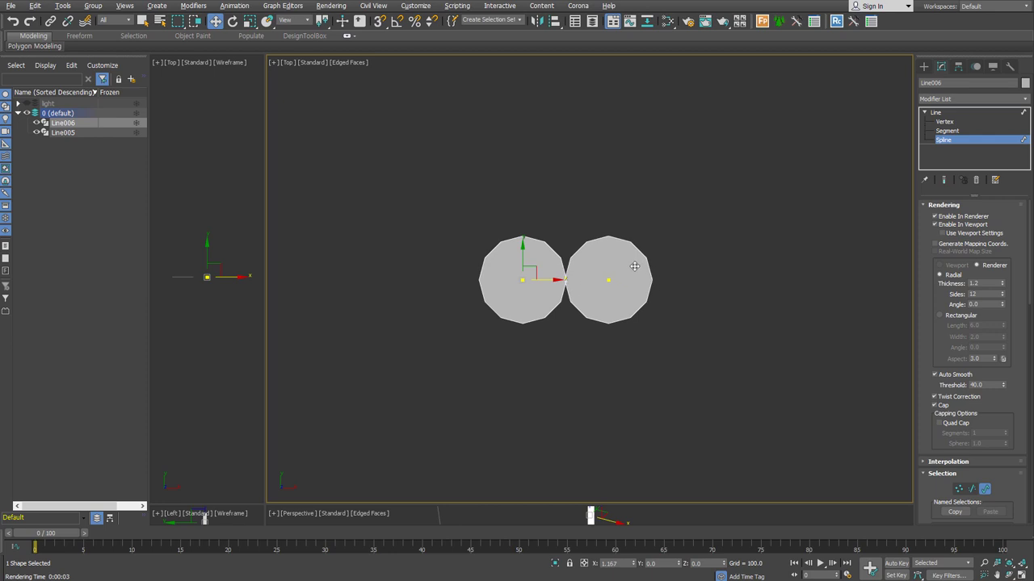
click(625, 412)
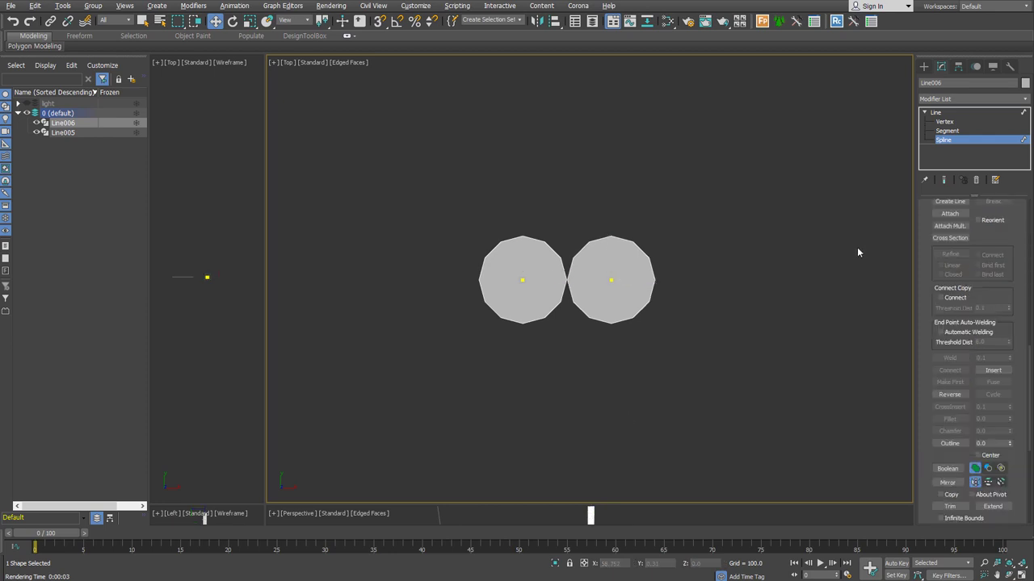
Centre Line006's pivot between the two strands using Affect Pivot Only
click(962, 140)
click(521, 282)
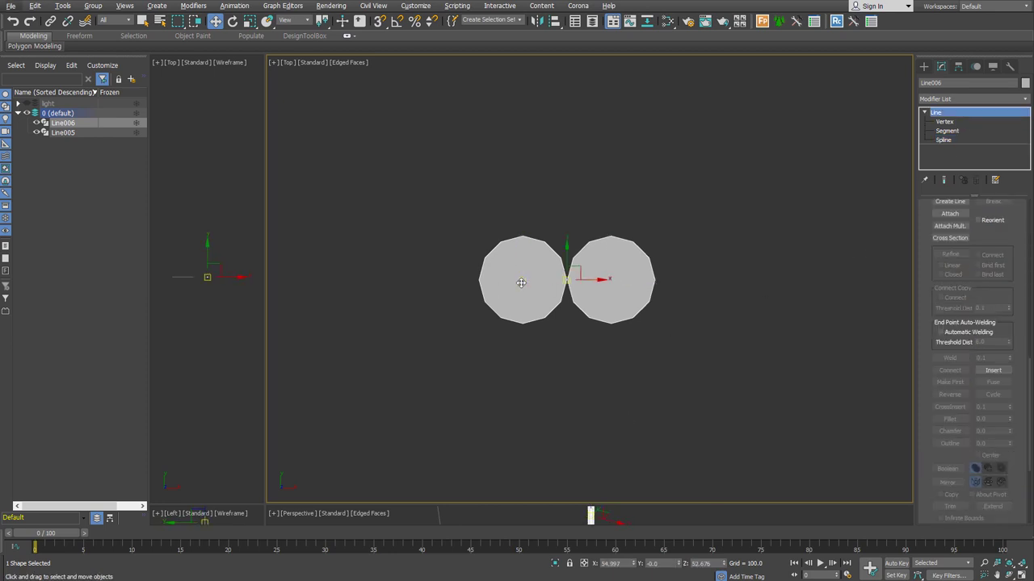
click(958, 67)
click(975, 141)
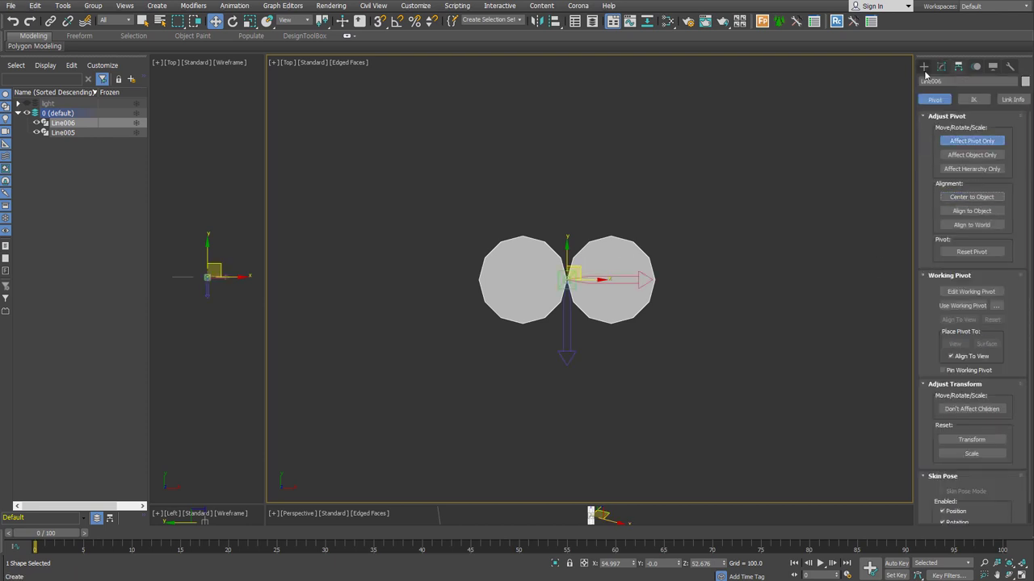
click(924, 66)
mouse_move(734, 300)
alt+middle_down()
mouse_move(718, 298)
mouse_move(710, 270)
alt+middle_up()
Add a Twist modifier to Line006 with the Twist Axis set to Y
click(941, 67)
click(968, 98)
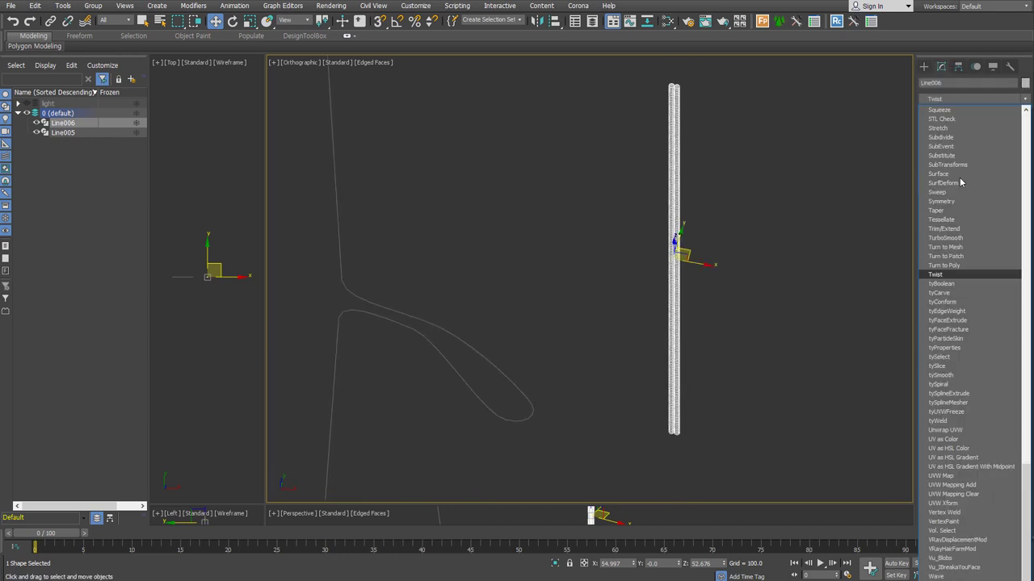
click(959, 273)
drag(996, 225, 996, 194)
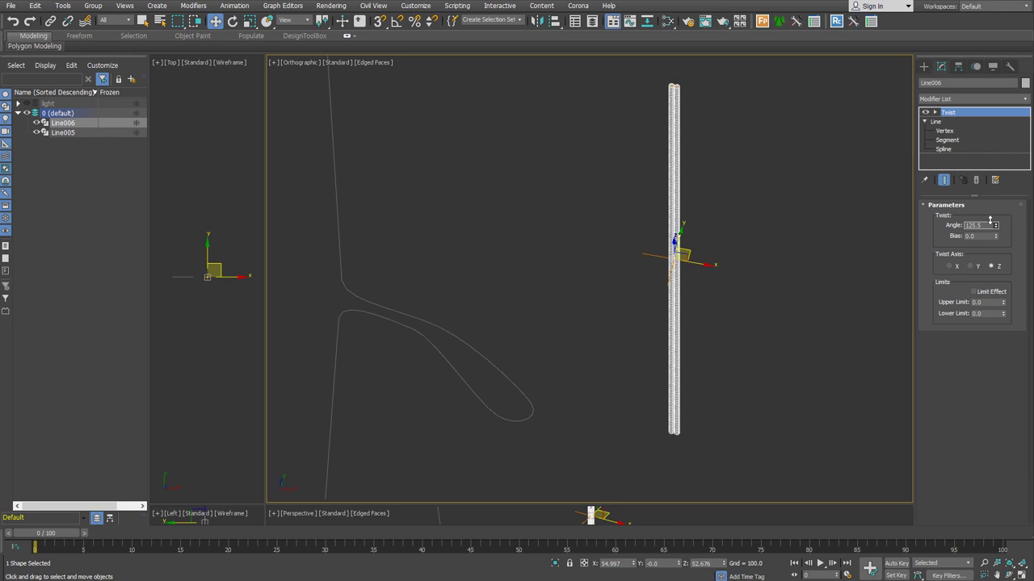
click(970, 265)
click(957, 266)
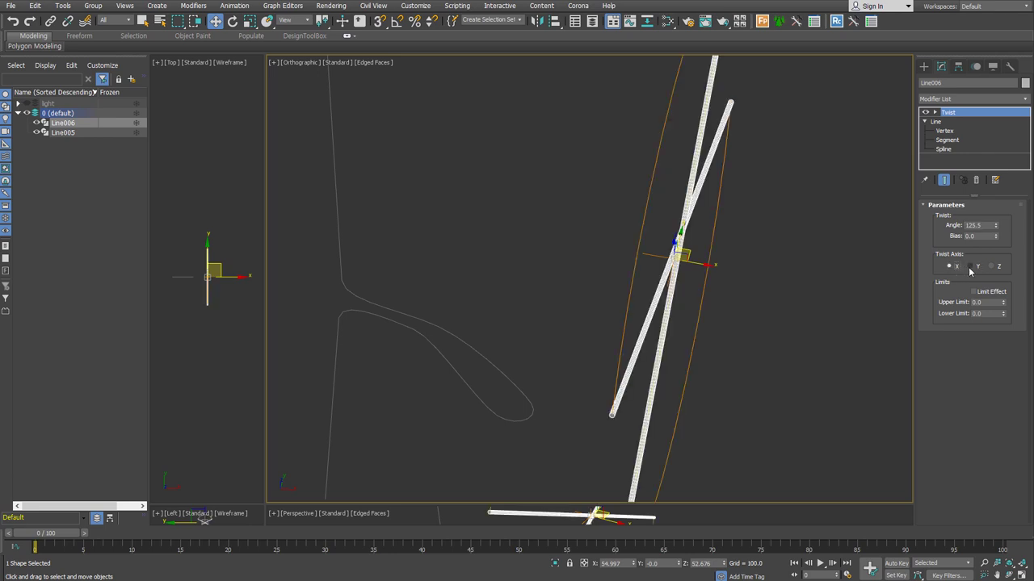
click(970, 267)
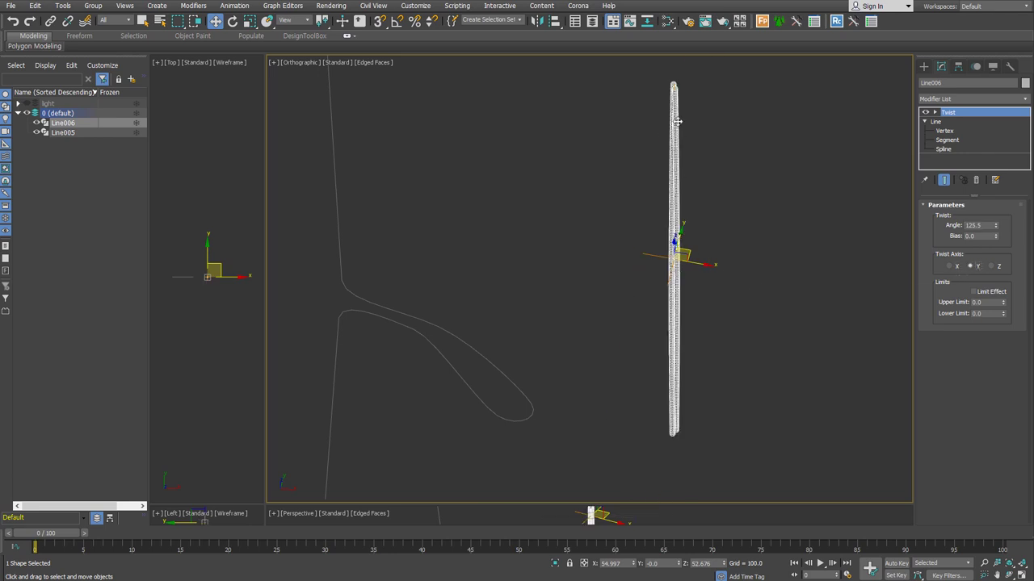
Raise the twist angle to 4891 so the strands coil into a tight rope
mouse_move(998, 226)
mouse_down()
mouse_move(1016, 216)
mouse_move(981, 246)
mouse_up()
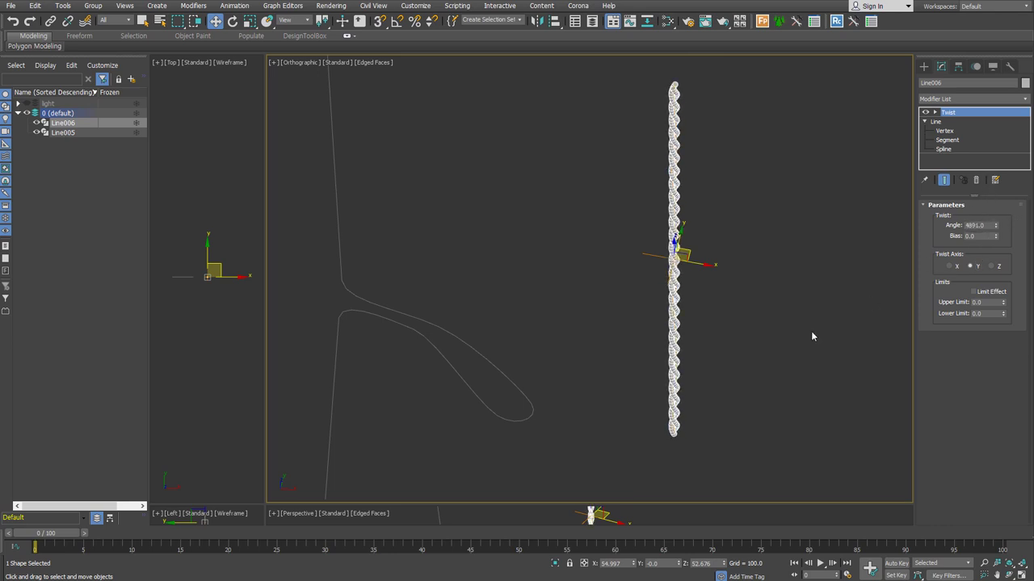
scroll(711, 174, down, 3)
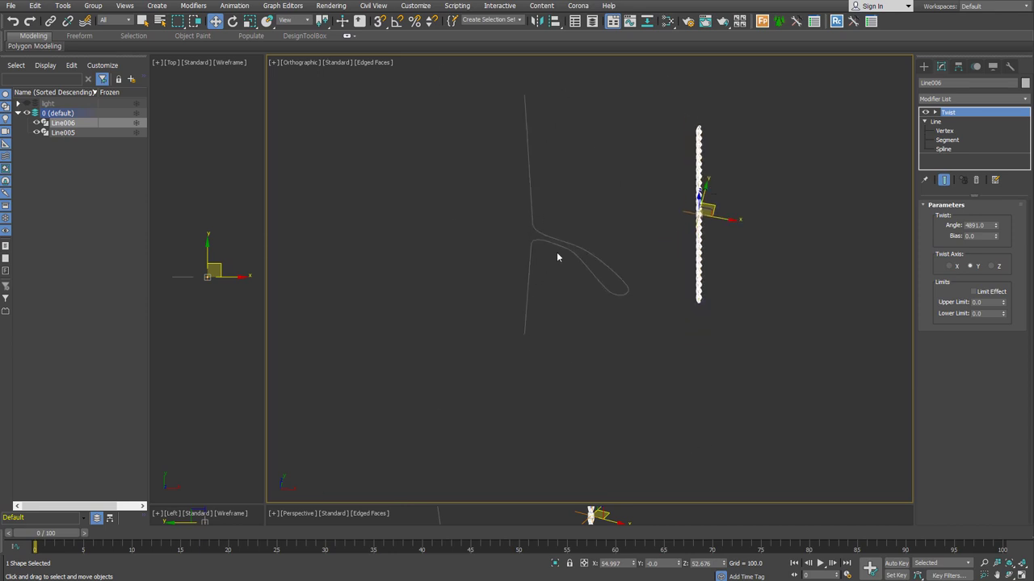
scroll(707, 225, up, 3)
scroll(706, 224, up, 3)
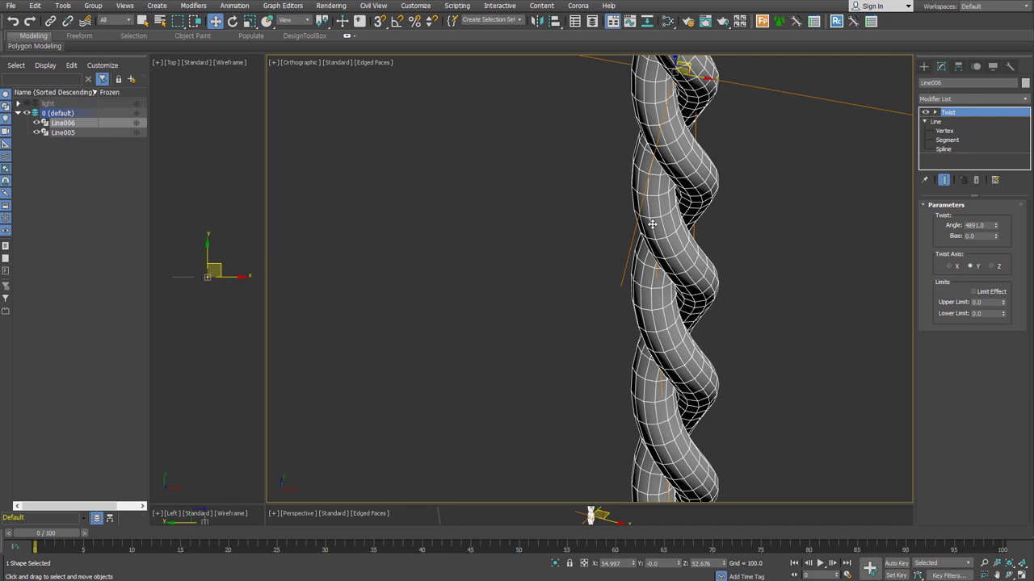
scroll(693, 265, down, 2)
scroll(515, 296, down, 4)
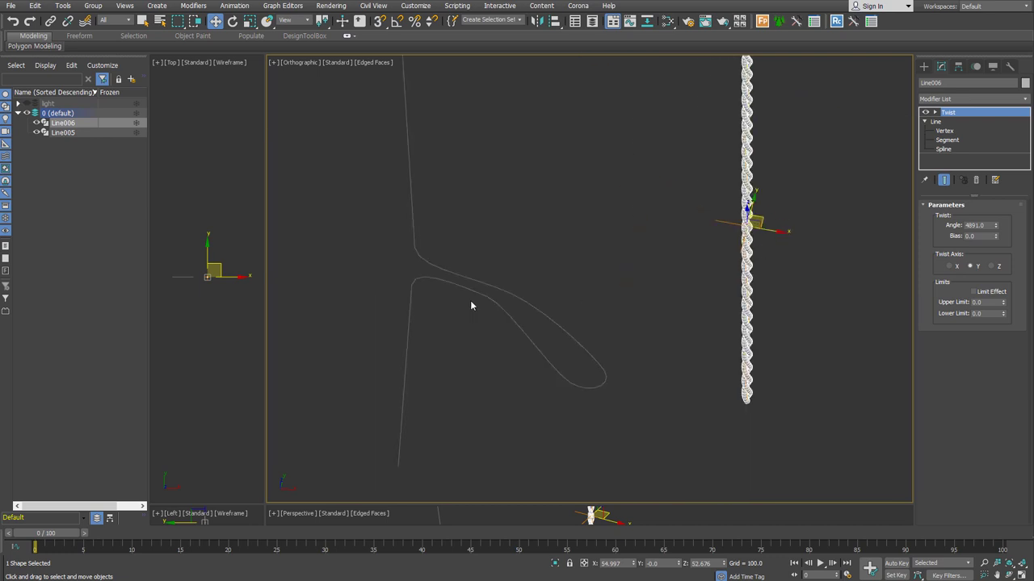
scroll(471, 305, down, 2)
middle_drag(490, 330, 510, 320)
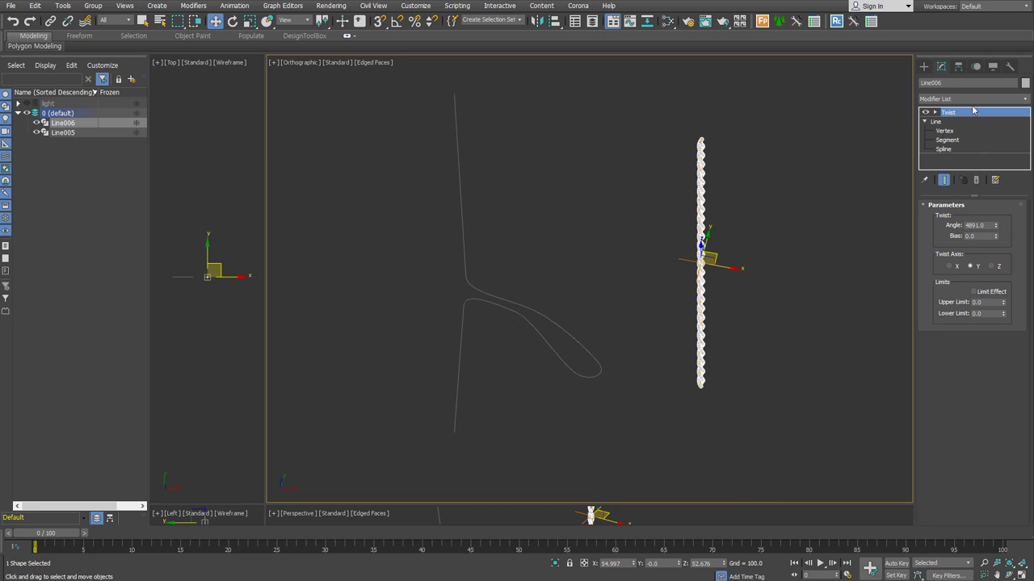
Add a Path Deform Binding (WSM) modifier and pick Line005 as the path
click(1023, 100)
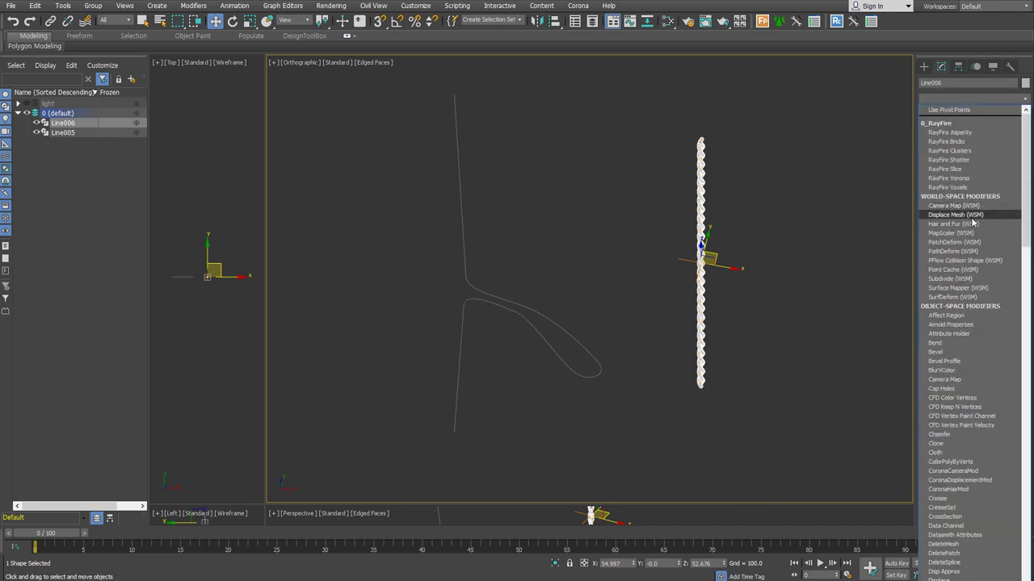
click(981, 257)
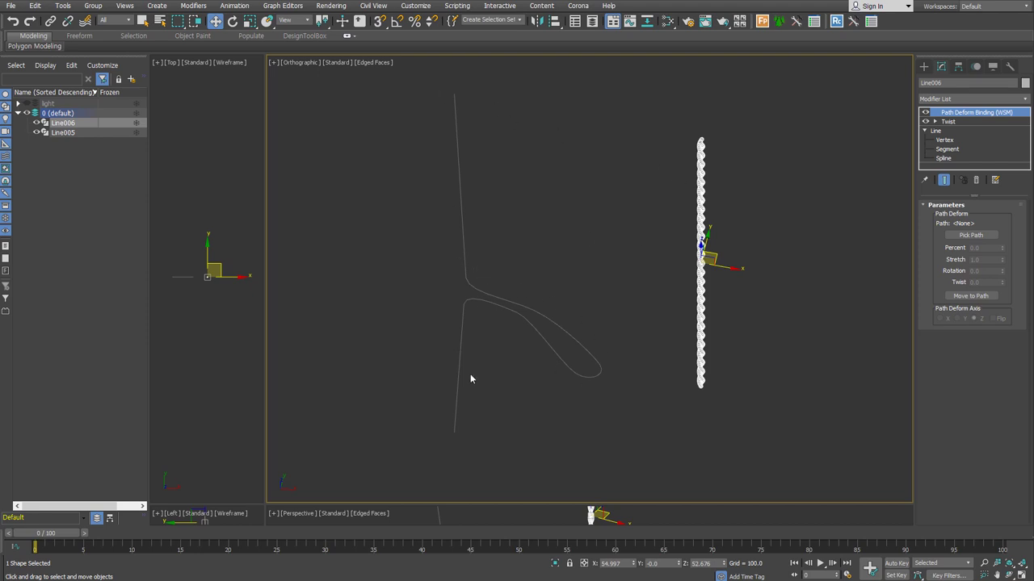
click(971, 234)
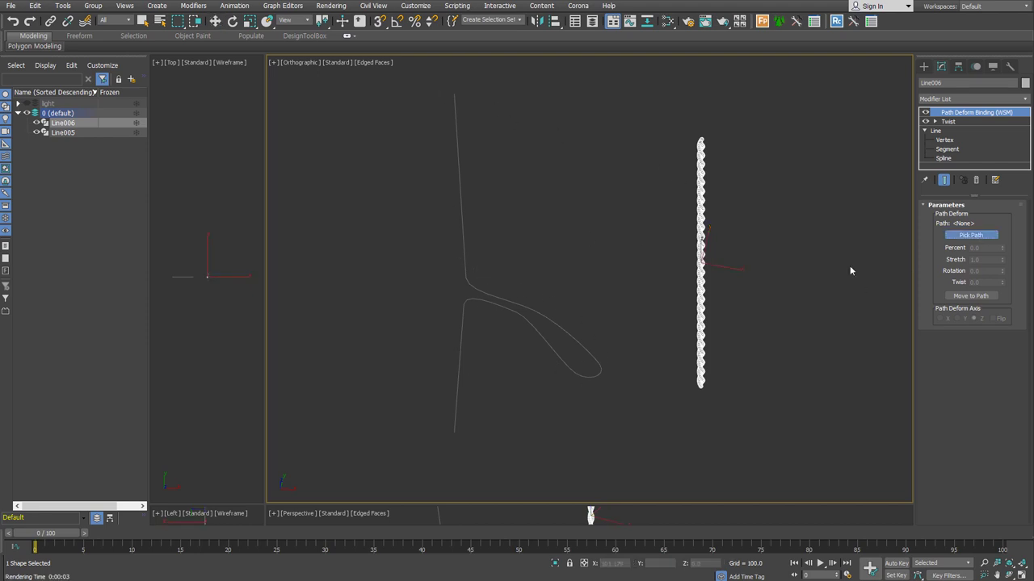
click(465, 277)
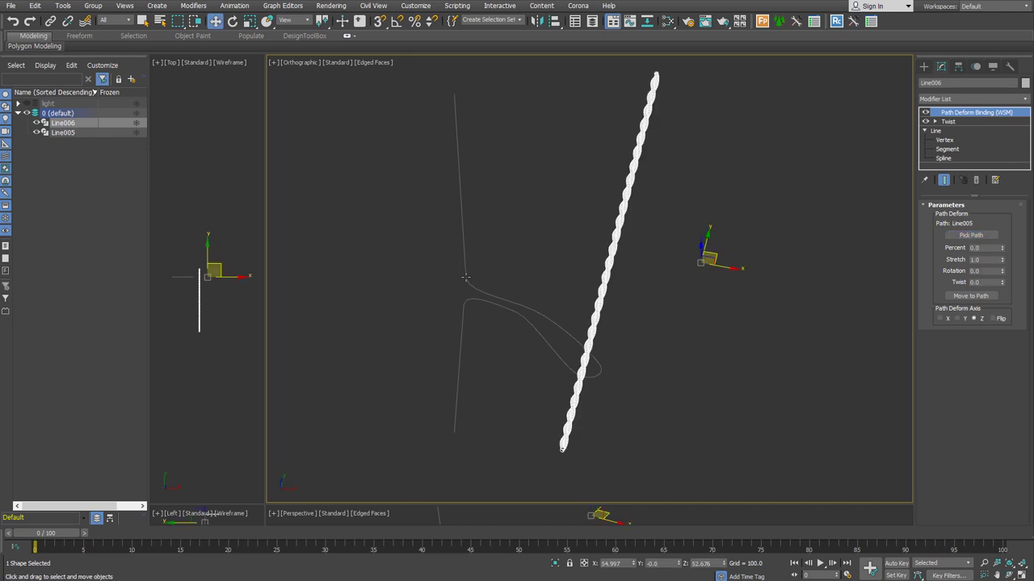
Move the cable to the path on the Y axis, at Percent 50.5 and Stretch 2.26
click(985, 296)
click(965, 319)
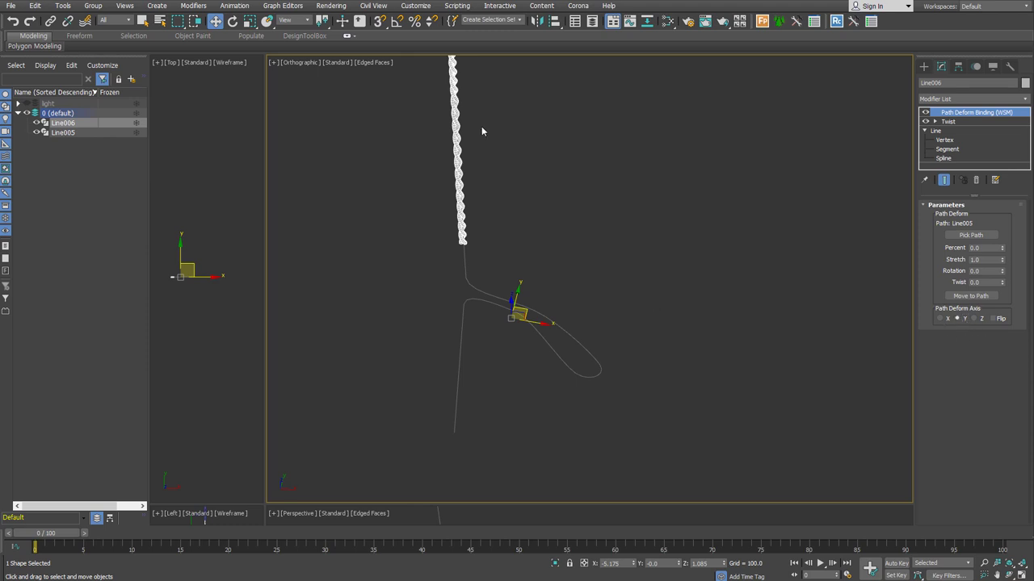
alt+middle_drag(485, 293, 489, 297)
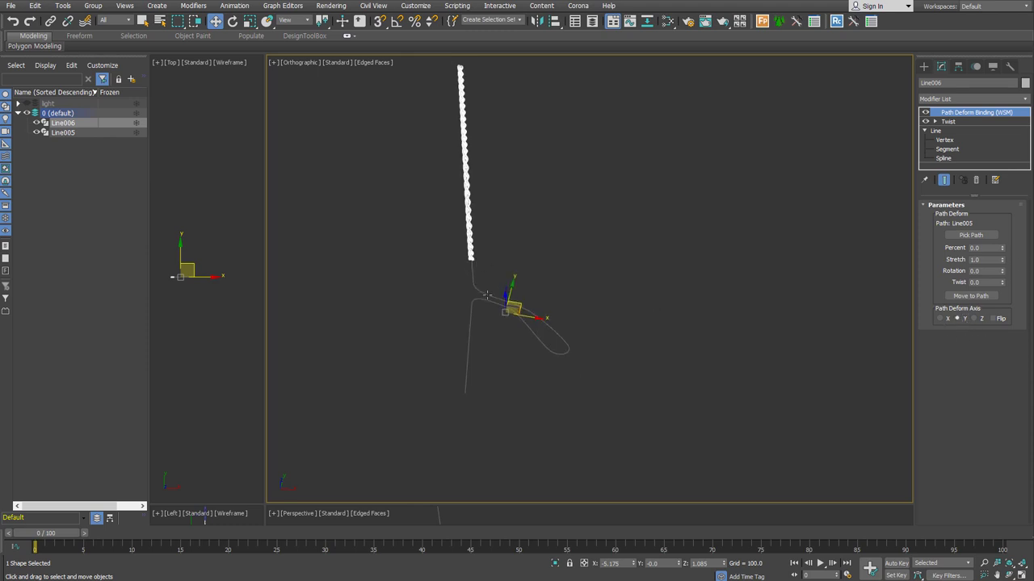
mouse_move(1002, 251)
mouse_down()
mouse_move(1009, 273)
mouse_move(1004, 232)
mouse_up()
drag(1007, 224, 1007, 264)
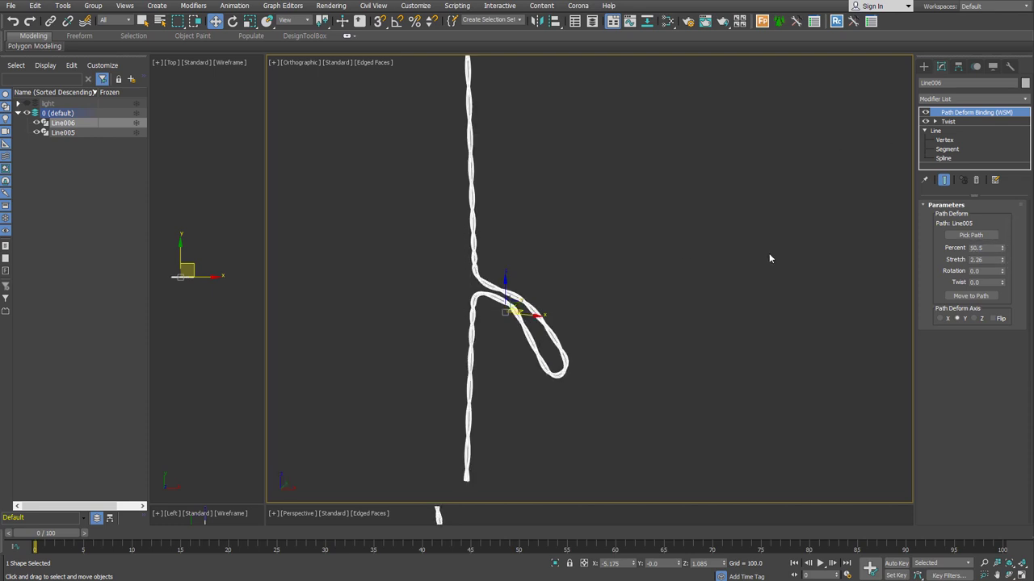
middle_drag(646, 367, 619, 364)
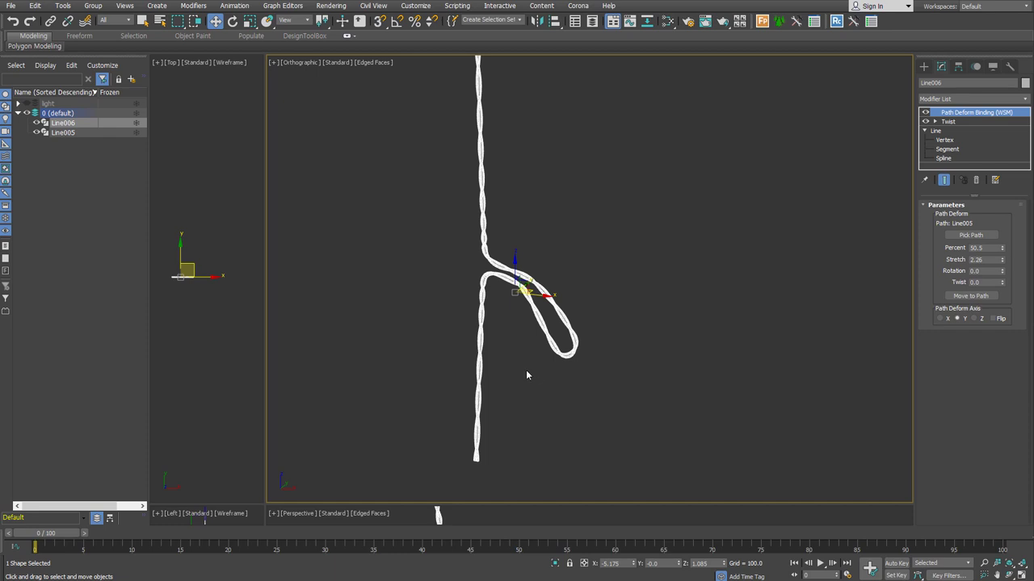
Turn off the Twist and Path Deform modifiers, then select vertices on Line005
click(925, 122)
click(926, 113)
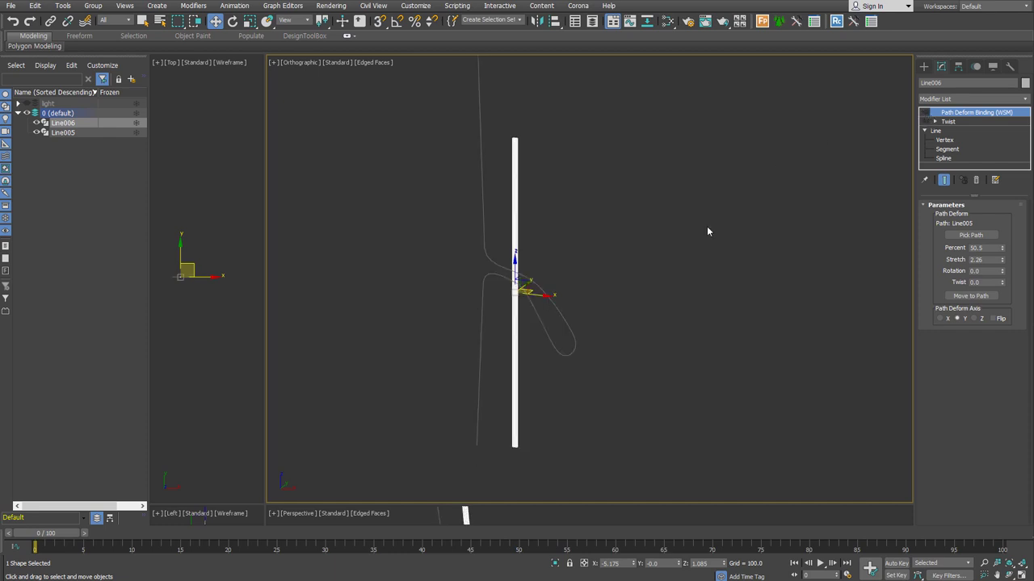
click(563, 316)
key(1)
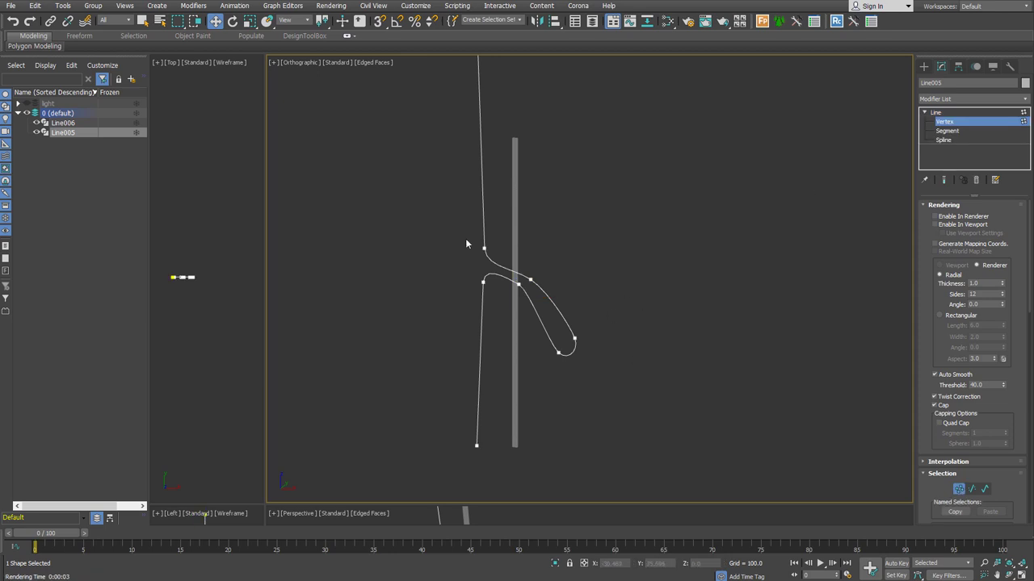
scroll(477, 290, down, 2)
click(476, 294)
scroll(473, 293, up, 4)
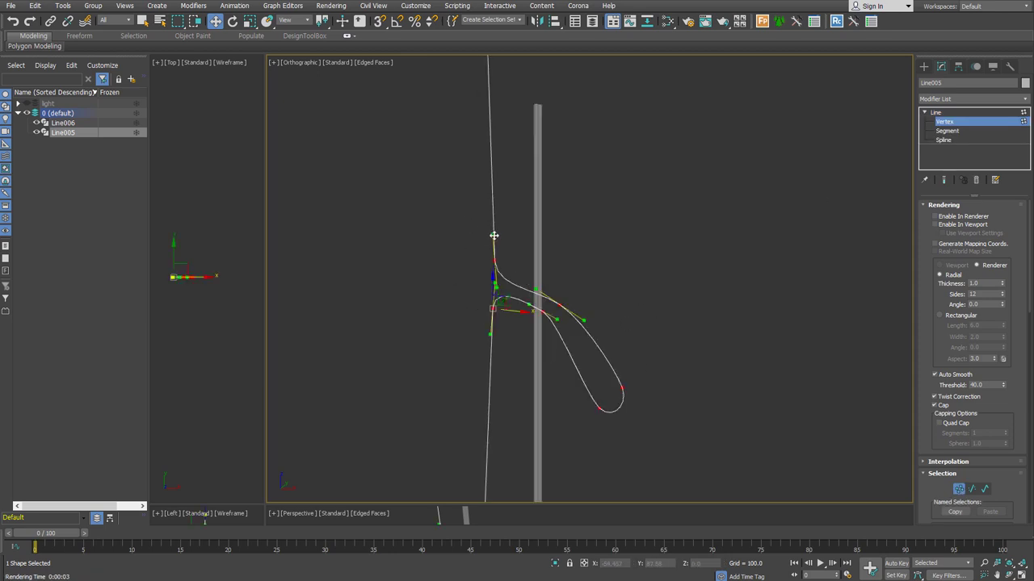
click(554, 307)
click(494, 260)
scroll(500, 320, down, 3)
middle_drag(528, 295, 529, 301)
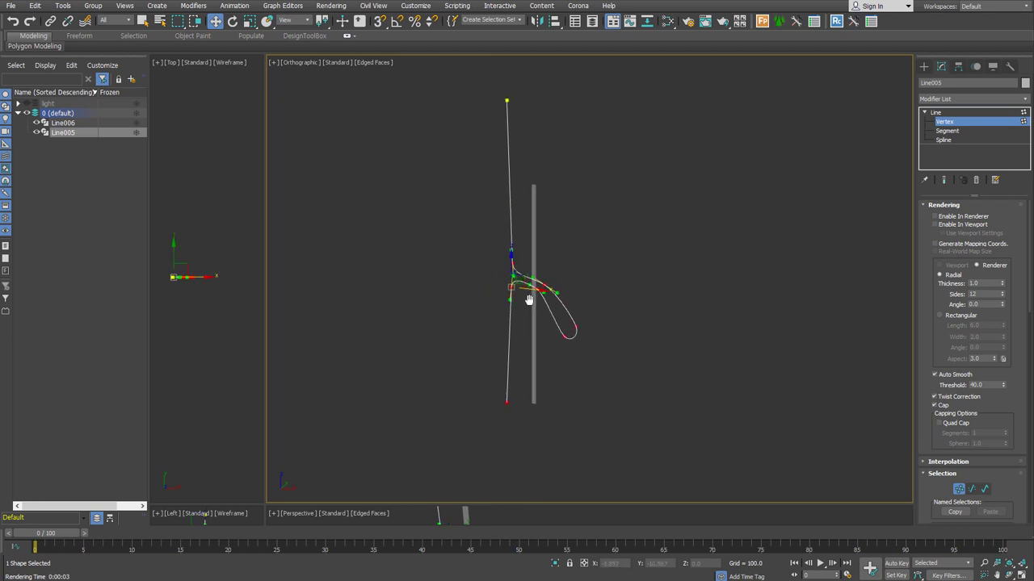
Make Line005's top vertex a Bezier Corner, then select the cable to check its shape
click(507, 100)
right_click(502, 123)
click(486, 41)
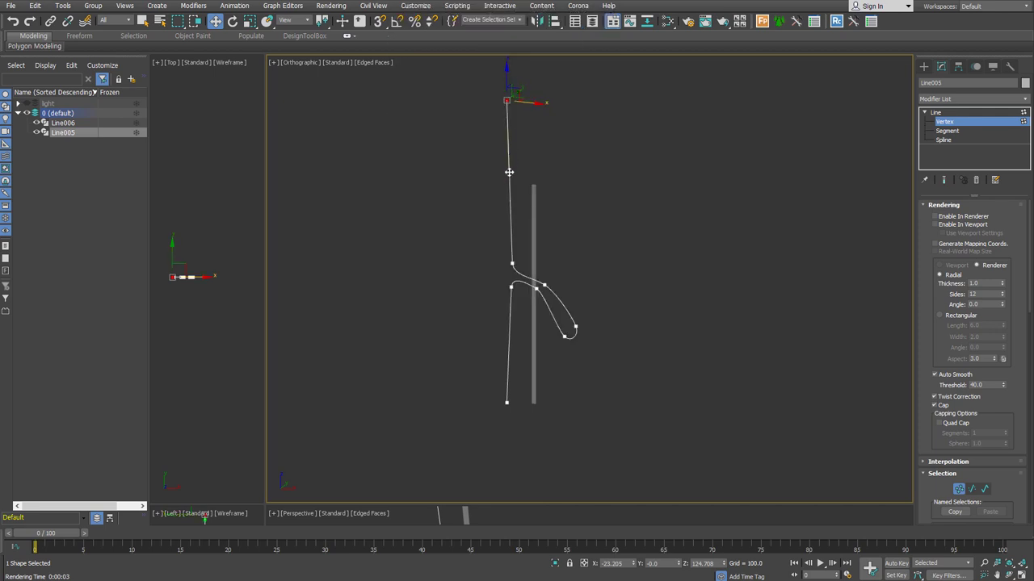
click(512, 264)
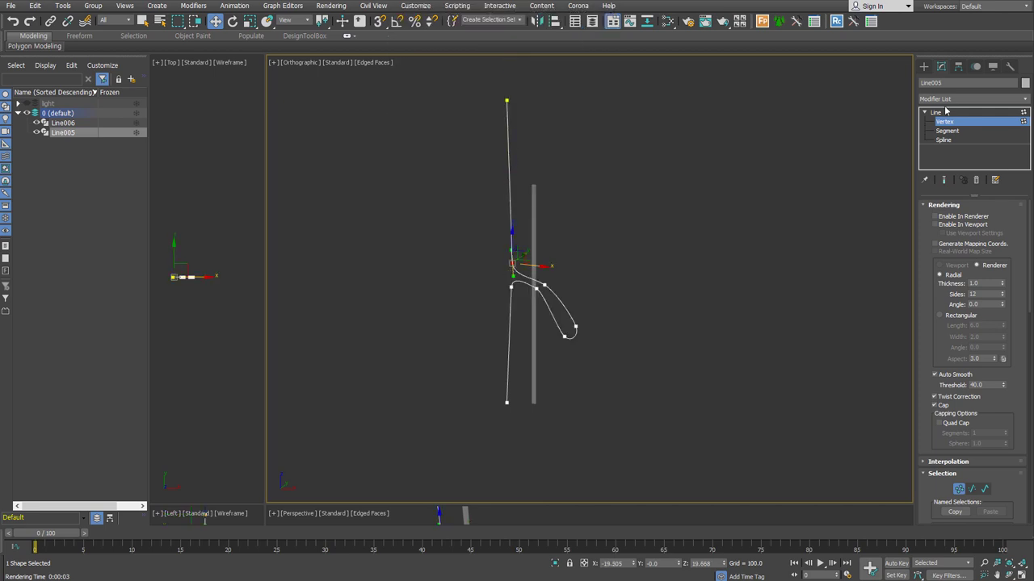
click(537, 202)
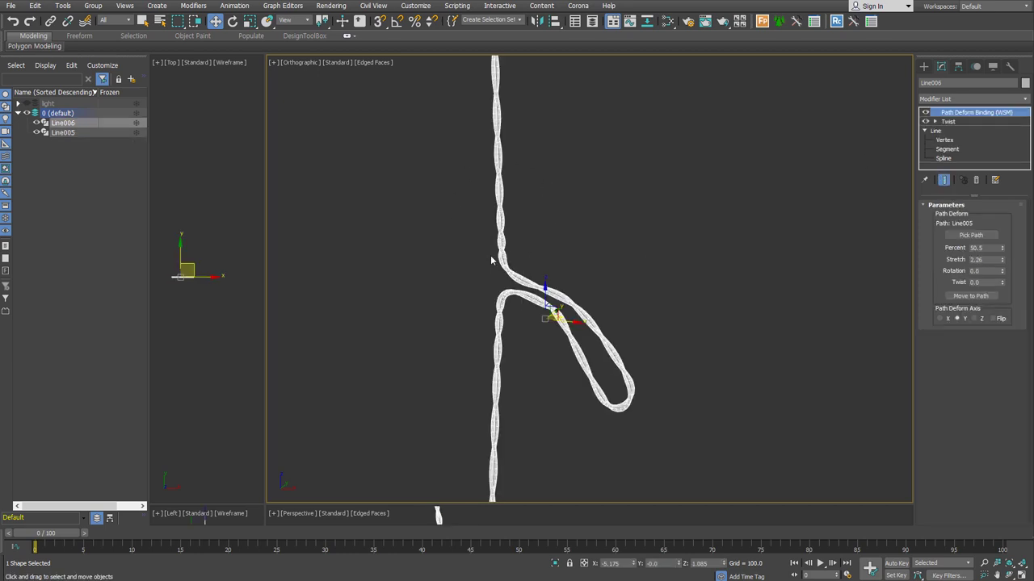
middle_drag(519, 269, 547, 223)
mouse_move(528, 293)
middle_down()
mouse_move(532, 333)
mouse_move(527, 180)
middle_up()
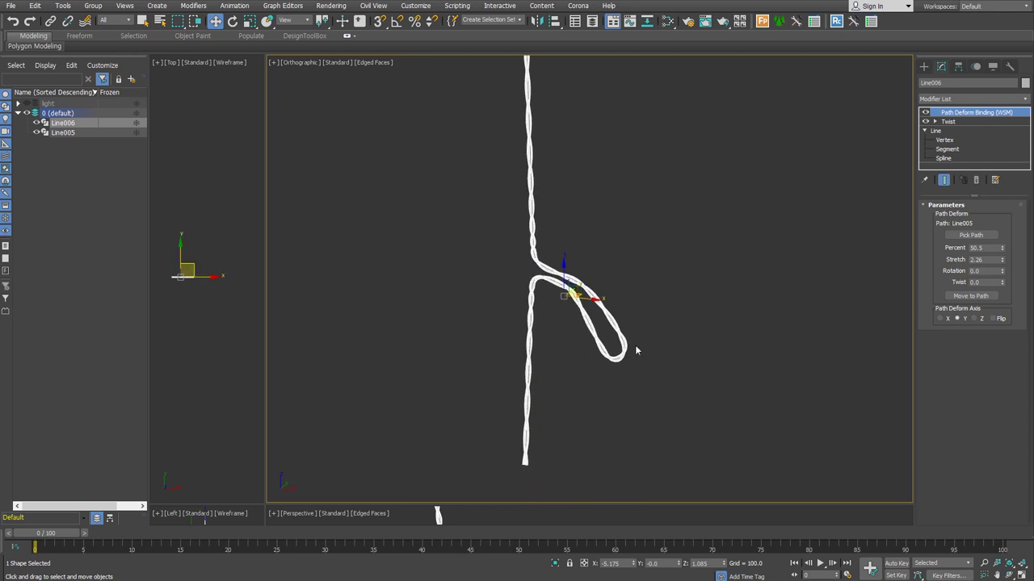
click(935, 130)
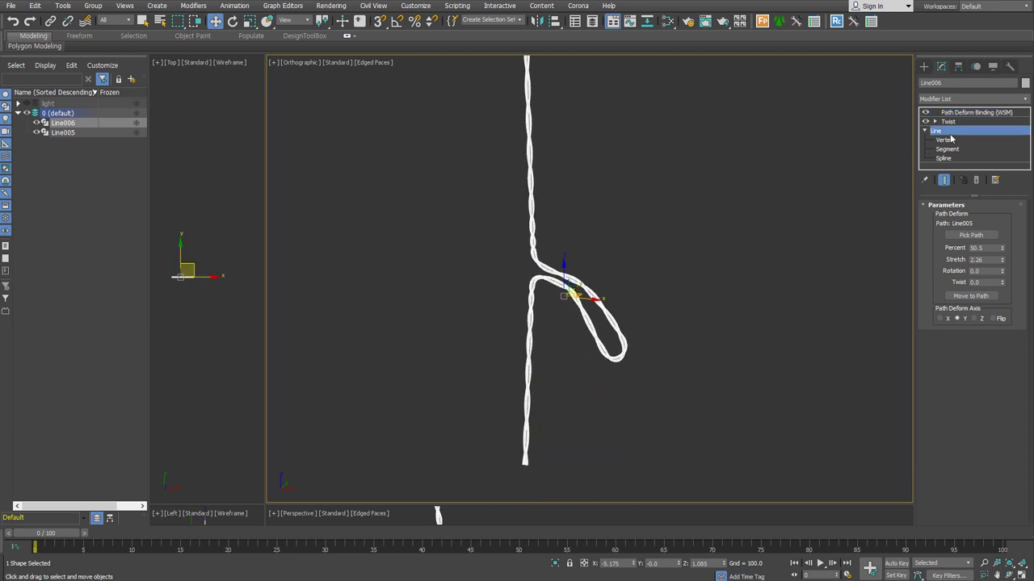
click(972, 113)
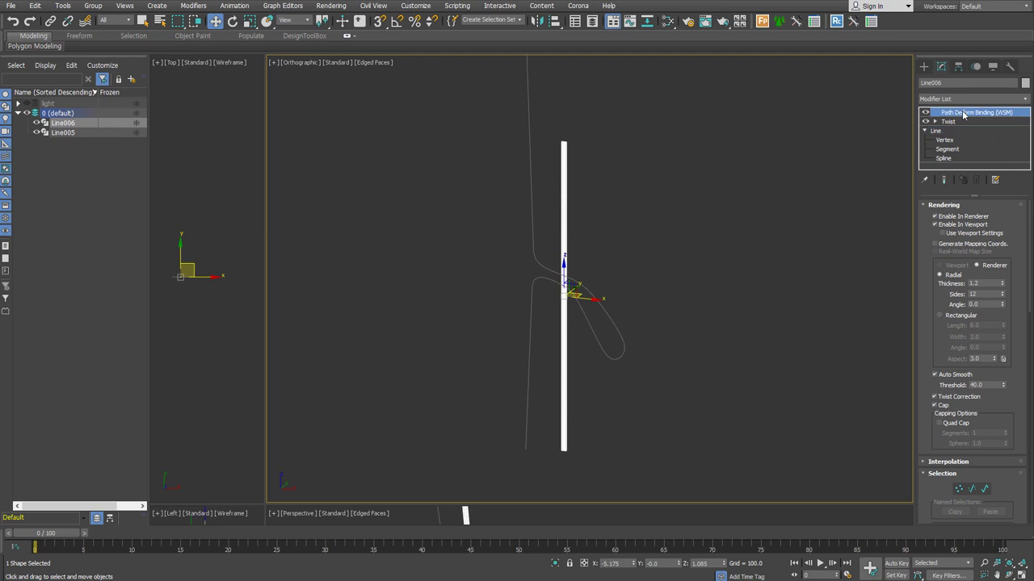
click(600, 300)
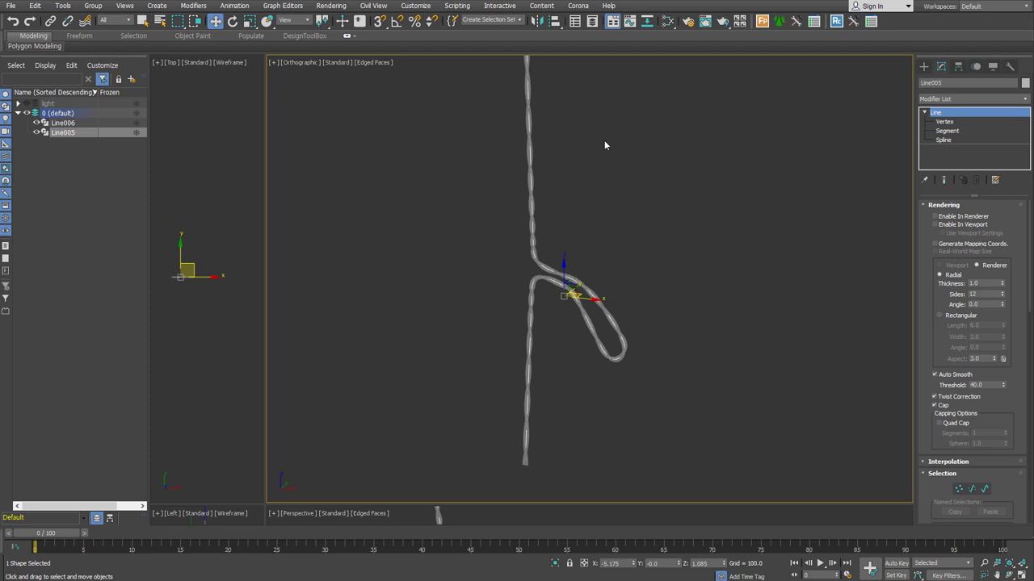
Add Normalize Spline to Line005 with segment length 5.0 and Show Knots turned on
click(1004, 98)
text(Normal)
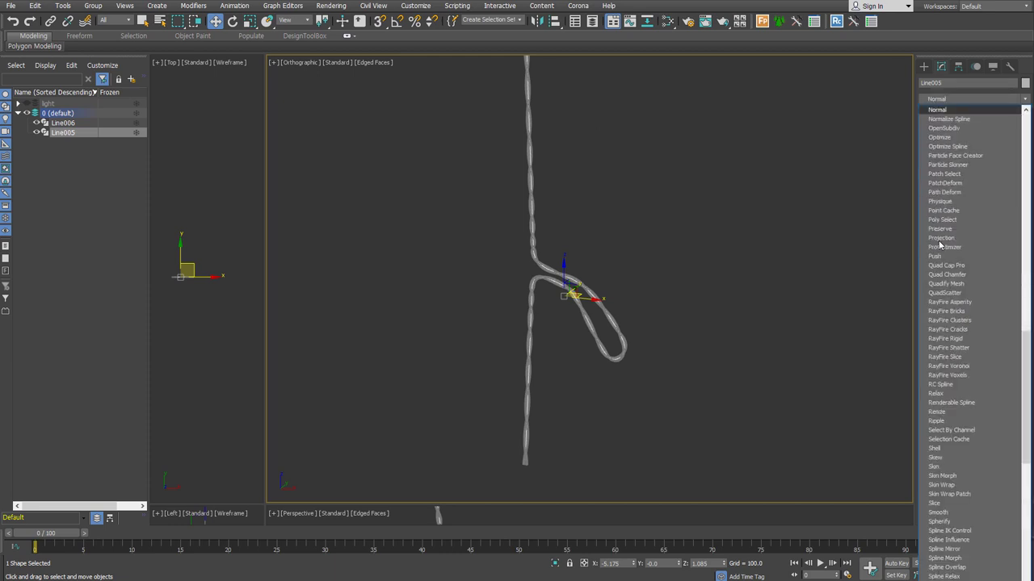
click(964, 119)
scroll(553, 259, up, 3)
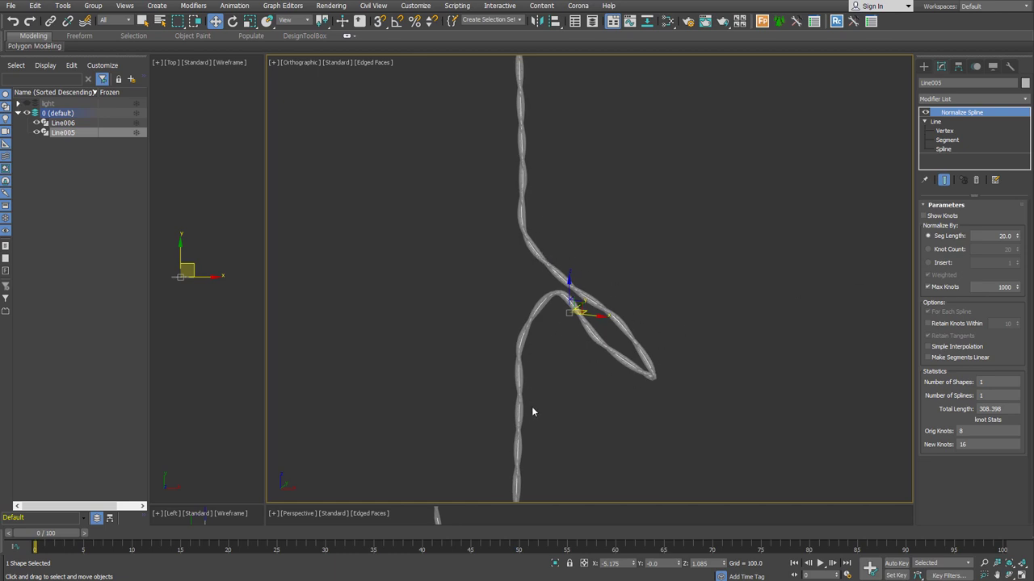
click(980, 236)
text(5)
key(Return)
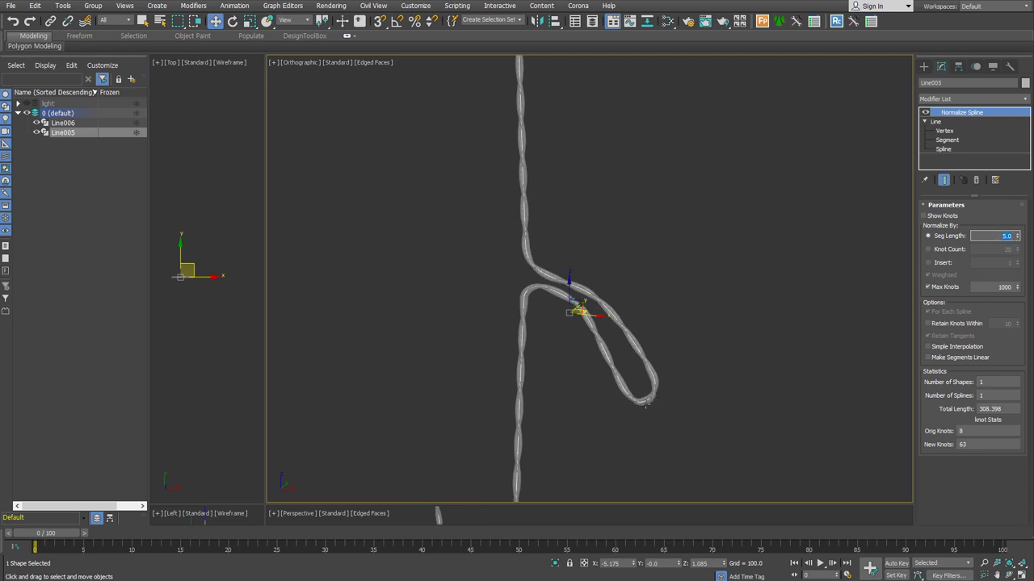
click(939, 216)
Recentre the view and select the twisted cable Line006
scroll(642, 396, up, 3)
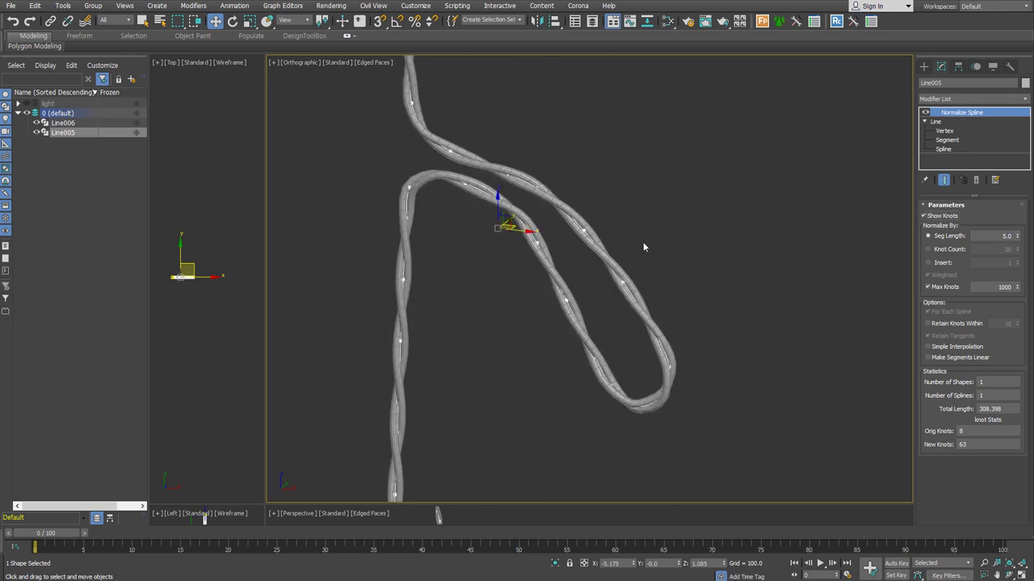
scroll(433, 293, down, 2)
scroll(436, 293, down, 1)
middle_drag(448, 295, 447, 329)
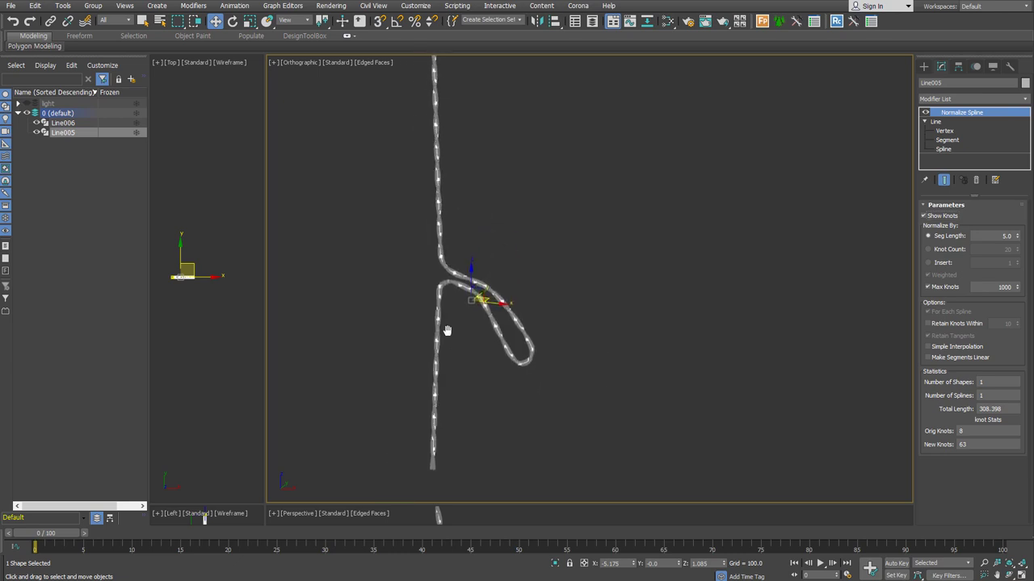
click(923, 66)
click(694, 210)
click(531, 340)
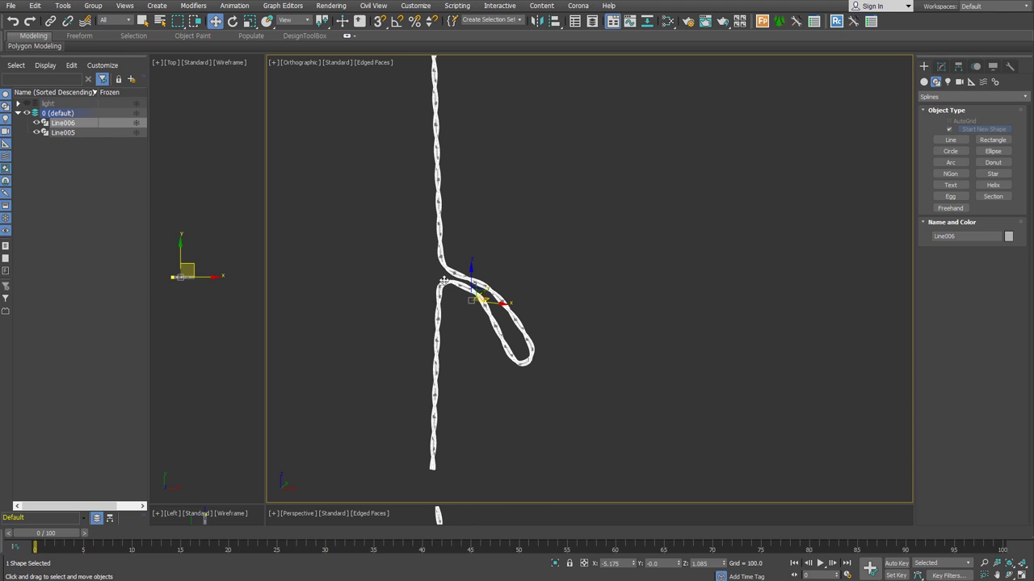
click(477, 392)
click(490, 301)
drag(491, 300, 442, 284)
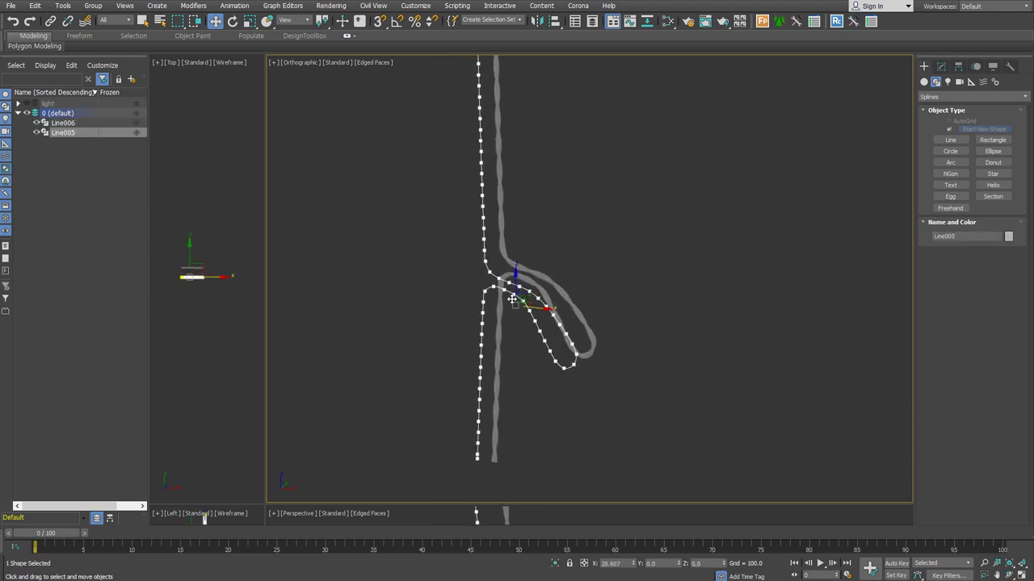
drag(441, 285, 461, 295)
click(942, 67)
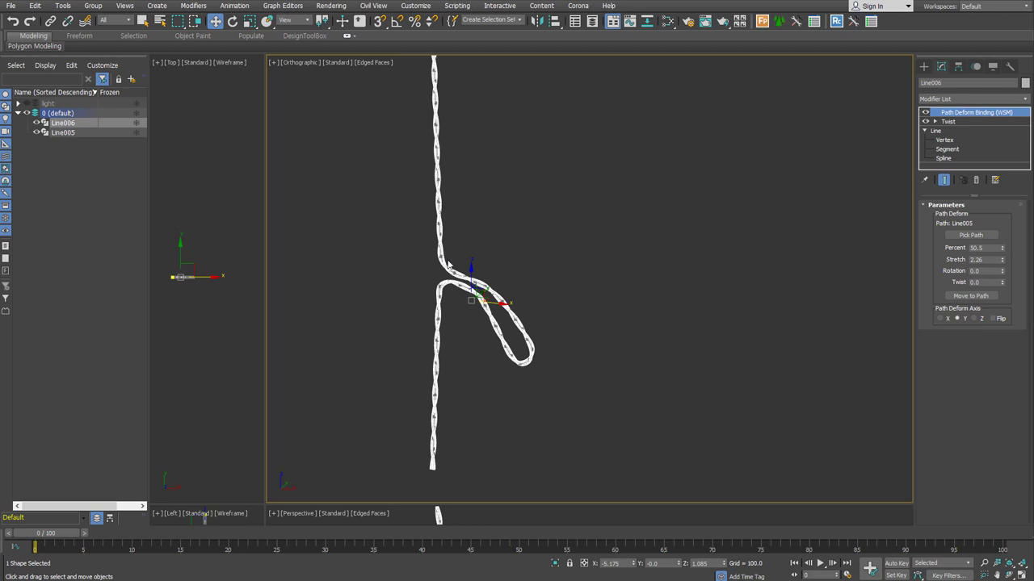
mouse_move(499, 305)
mouse_down()
mouse_move(475, 301)
mouse_move(571, 302)
mouse_move(449, 298)
mouse_up()
Take a Single-frame Mesh snapshot of the twisted cable to create Line007
click(63, 6)
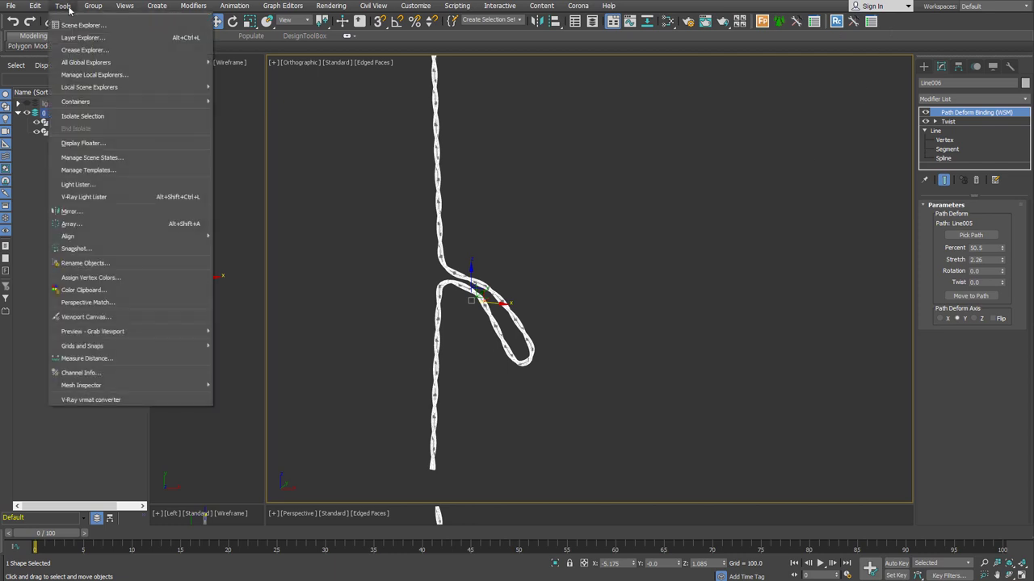
click(110, 249)
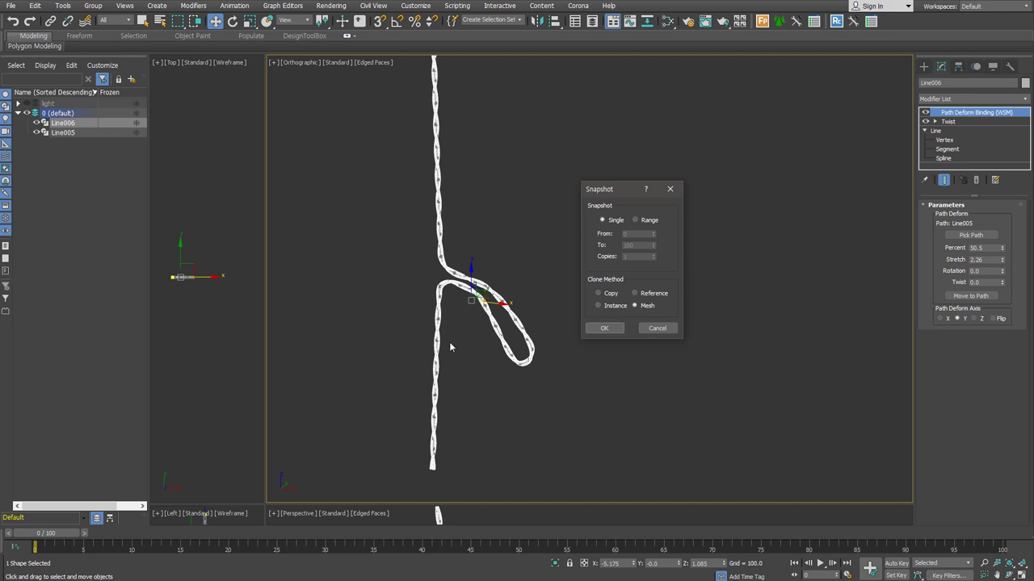
click(603, 329)
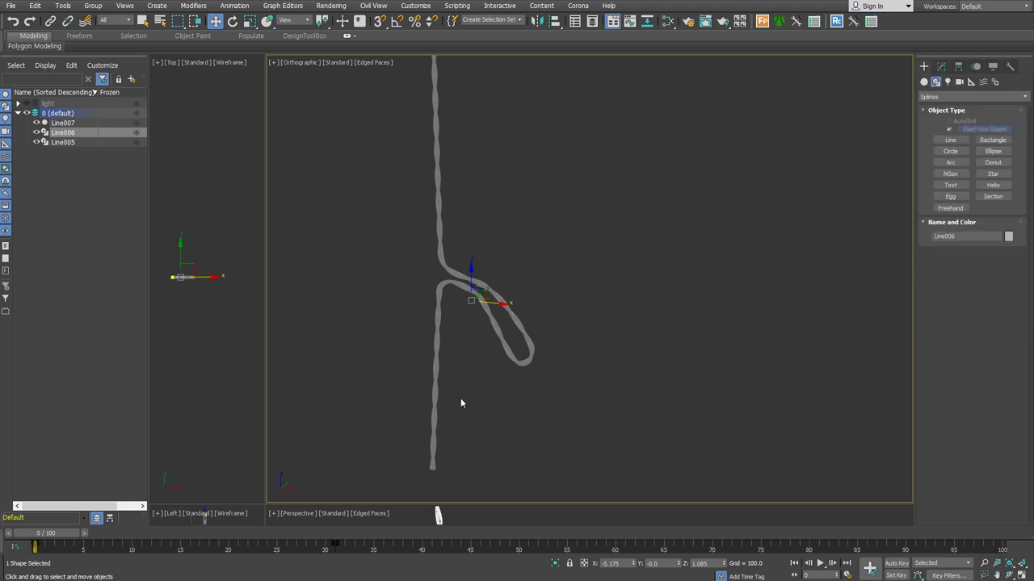
Delete the original Line006 and confirm the snapshot Line007 is an Editable Poly
key(Delete)
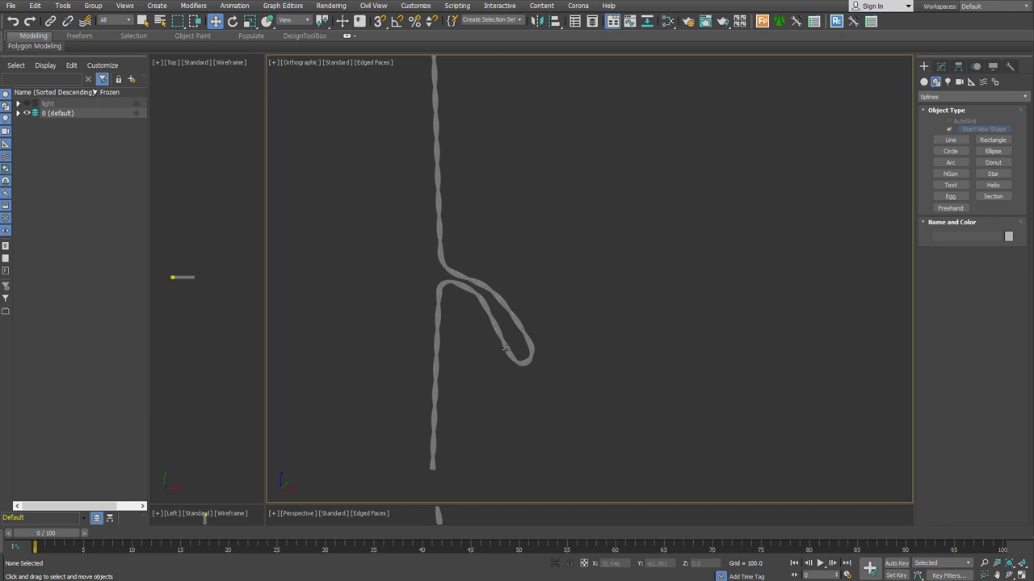
click(505, 349)
drag(505, 348, 539, 309)
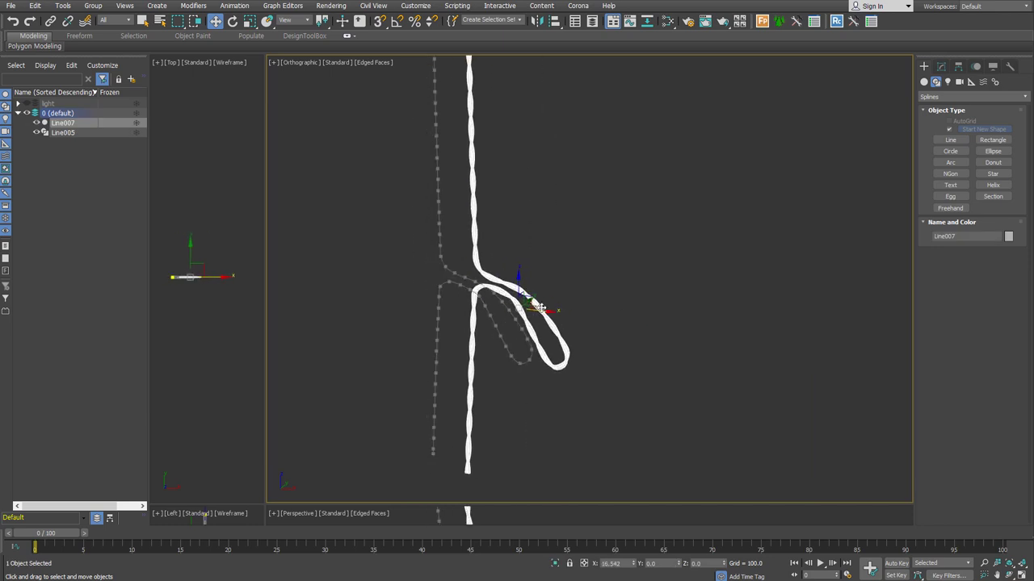
right_click(539, 309)
click(940, 66)
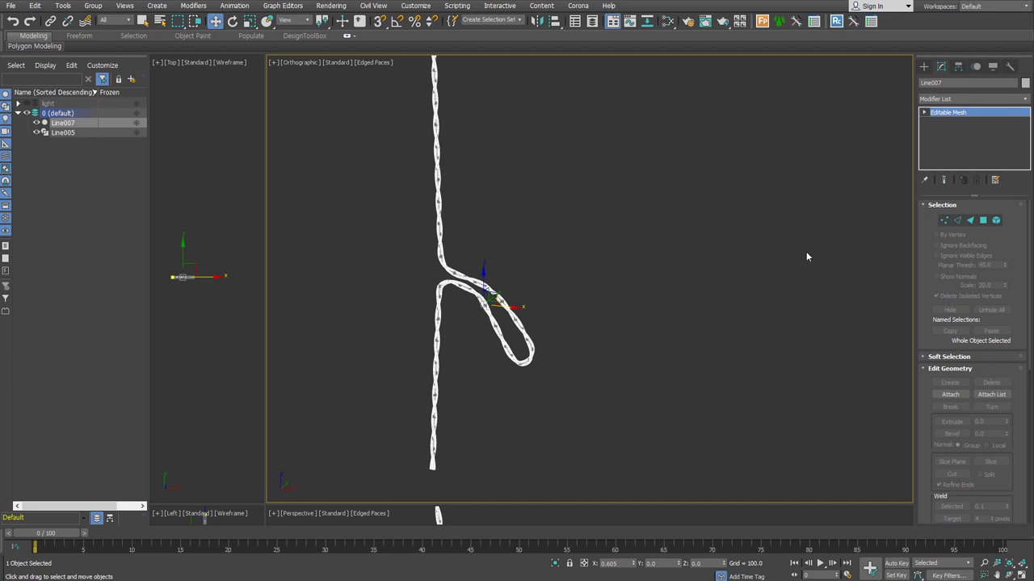
Check the hook path Line005 by test-moving it, then delete it
click(453, 275)
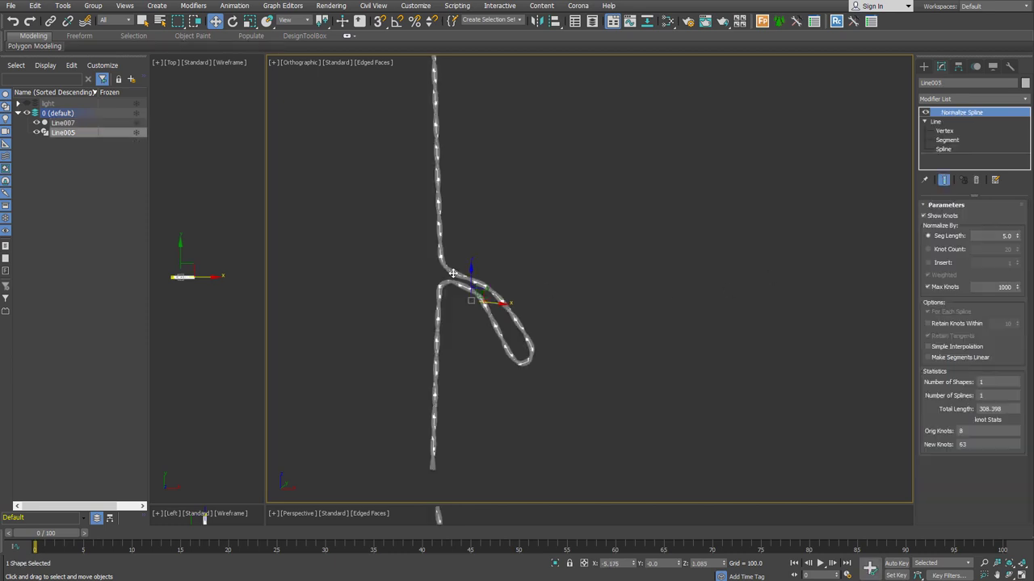
mouse_move(481, 297)
mouse_down()
mouse_move(620, 308)
mouse_move(607, 308)
mouse_up()
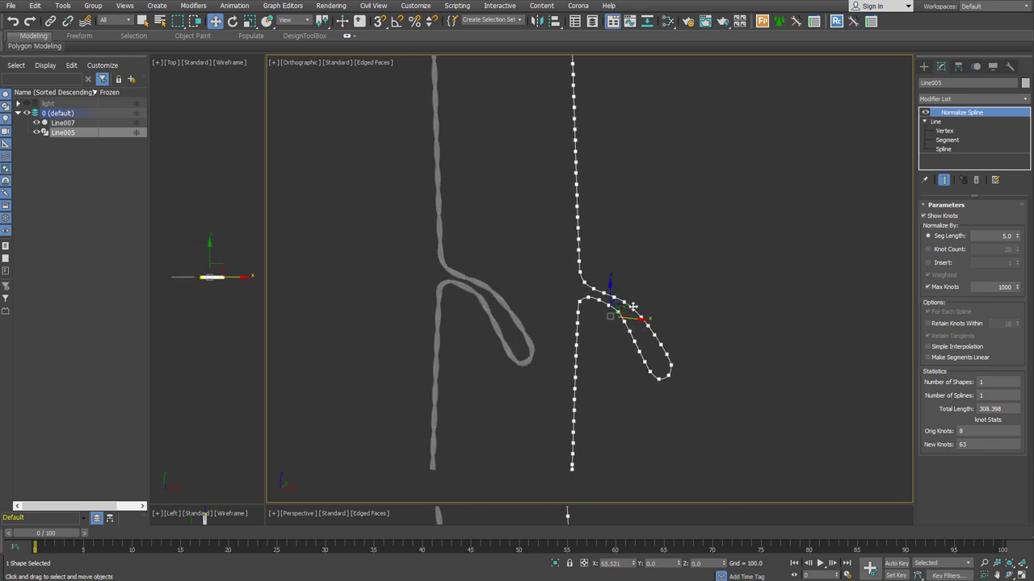
right_click(633, 307)
key(Delete)
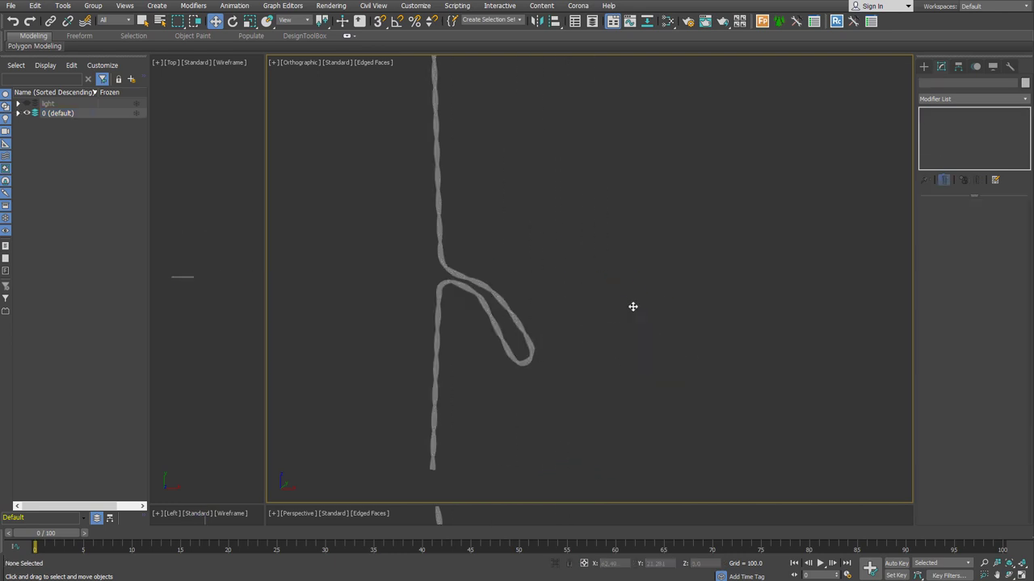
Select the remaining Line007 cable and zoom in to inspect it
drag(558, 255, 461, 307)
scroll(461, 301, up, 1)
scroll(440, 270, up, 1)
scroll(440, 270, up, 2)
scroll(440, 270, up, 2)
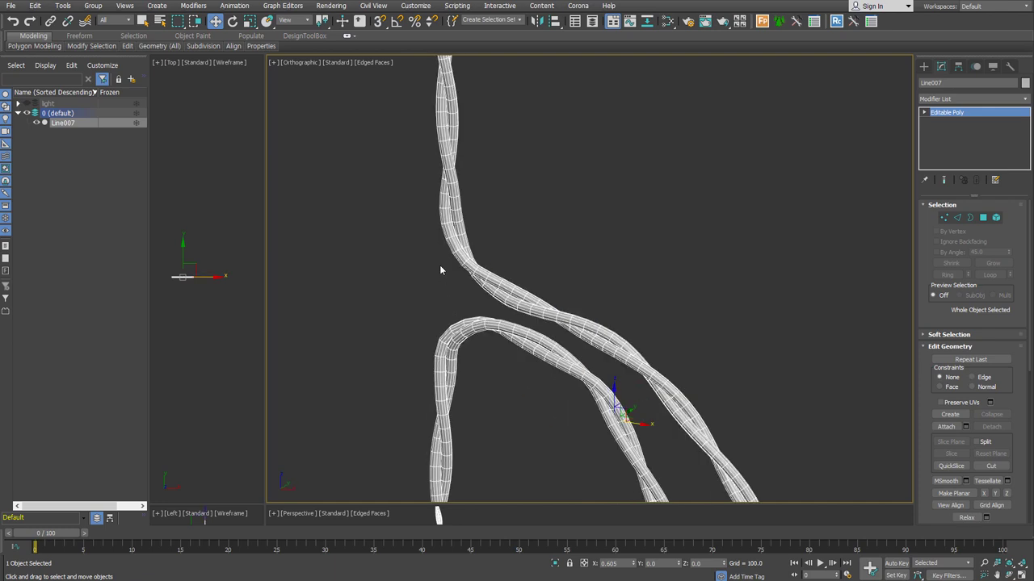
scroll(440, 270, down, 2)
scroll(517, 147, down, 3)
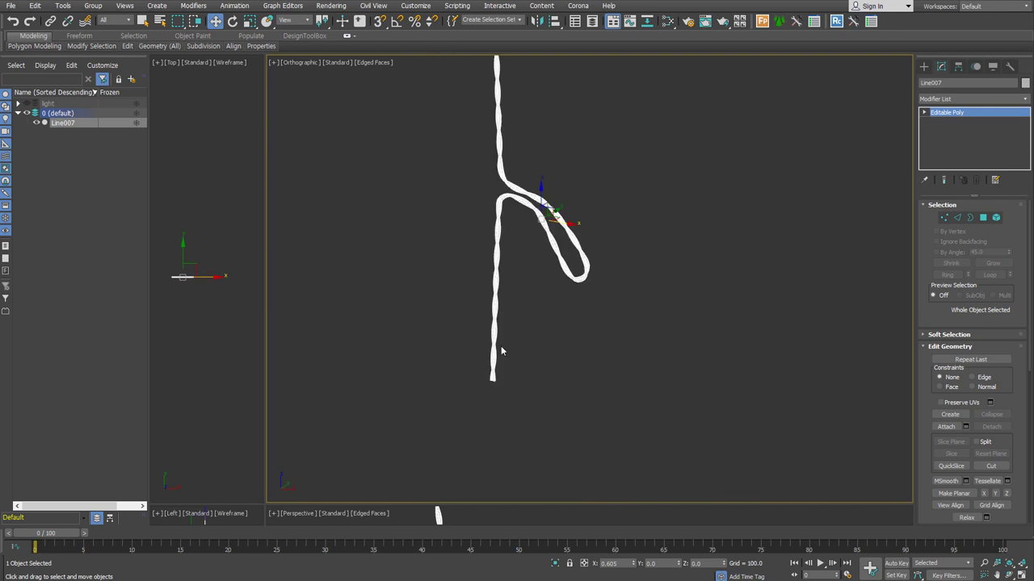